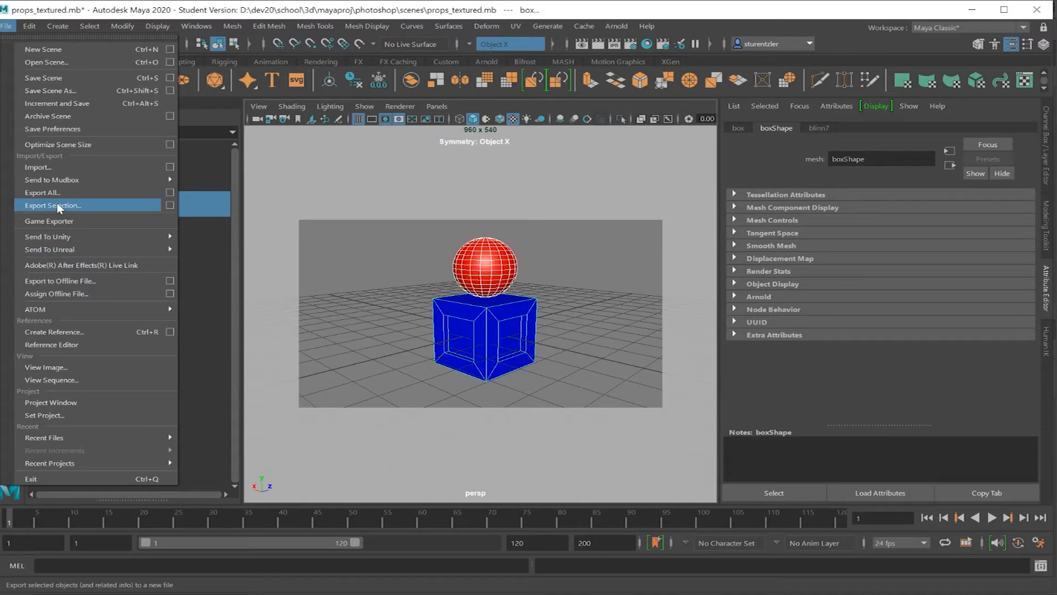
# - Export the selected round and box meshes to the scenes folder as sample_3 in the DAE_FBX export format
pyautogui.click(55, 205)
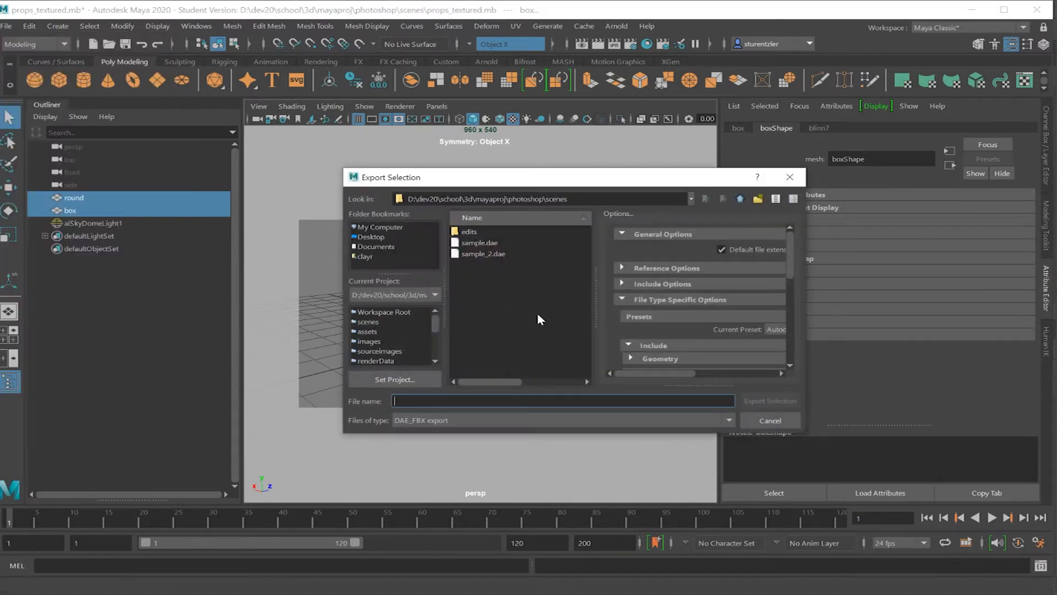
pyautogui.write('sample_2')
pyautogui.press('BackSpace')
pyautogui.write('3')
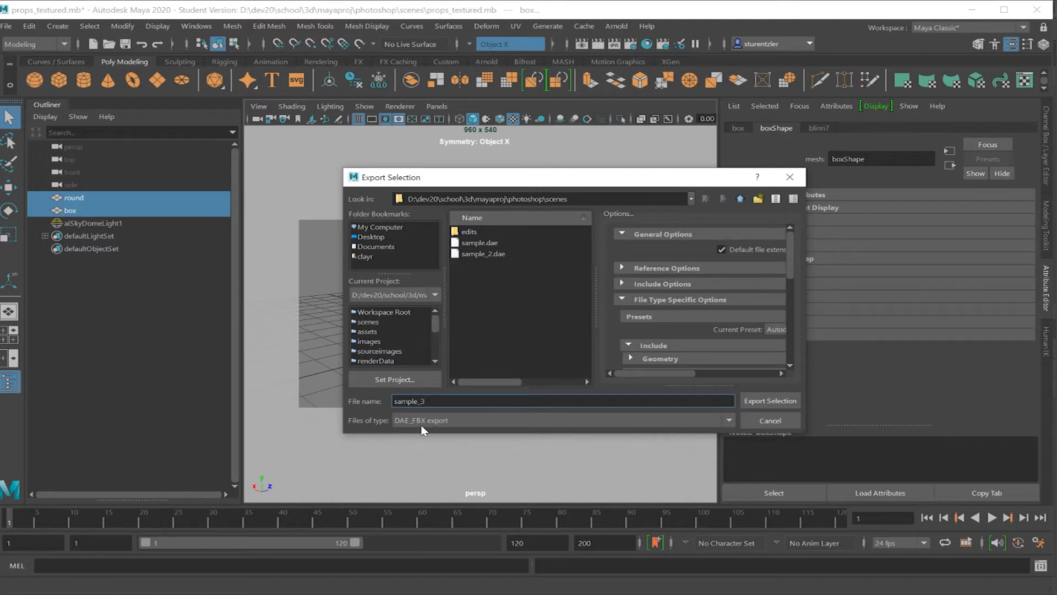
pyautogui.click(579, 421)
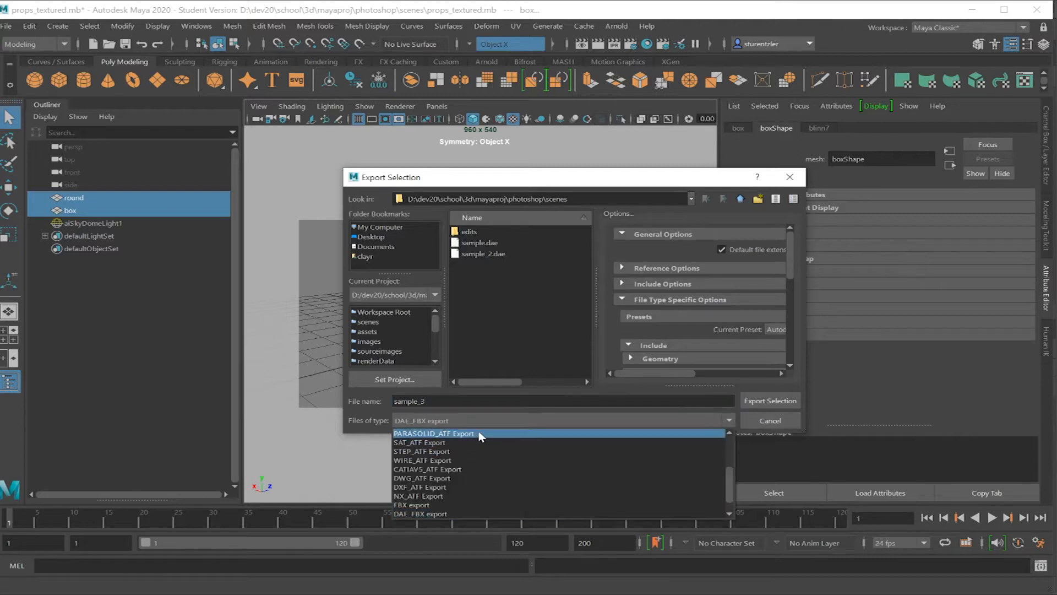
pyautogui.click(433, 514)
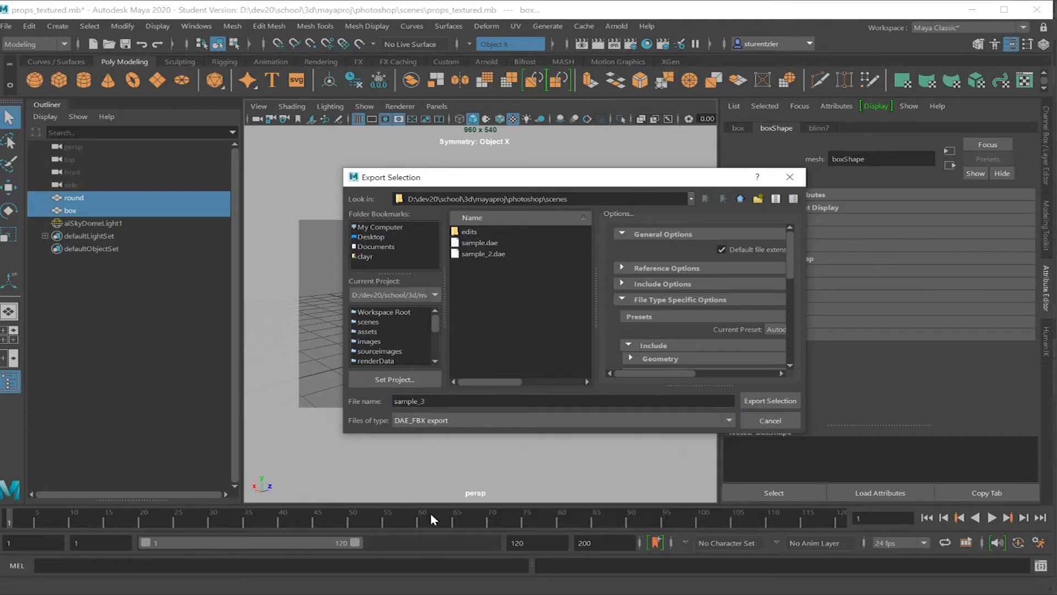
pyautogui.click(770, 403)
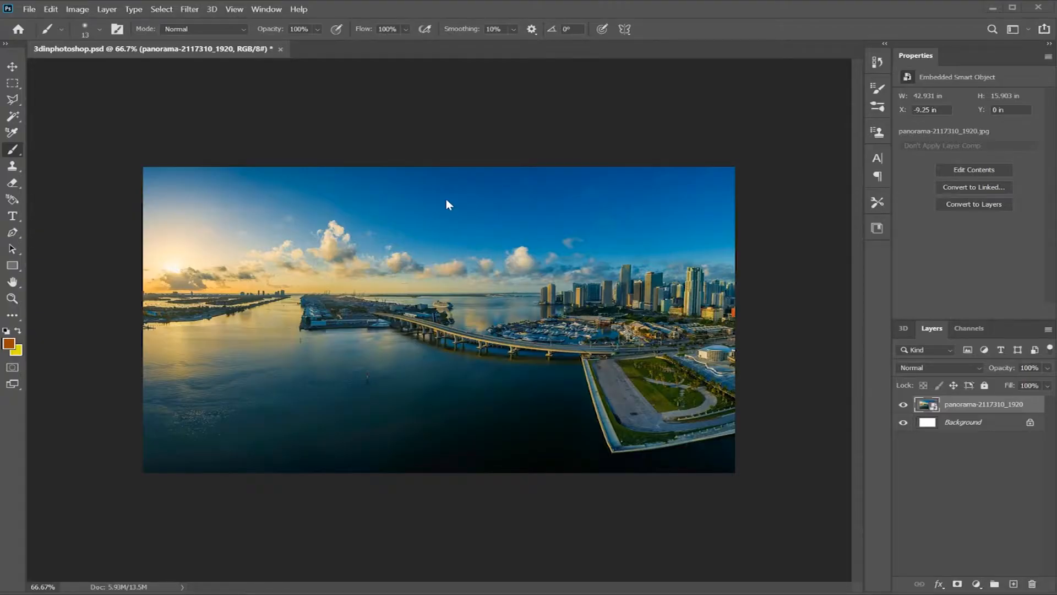
# - In Photoshop, create a new 3D layer from sample_3.dae, accepting the proposed scene size in millimeters
pyautogui.click(208, 10)
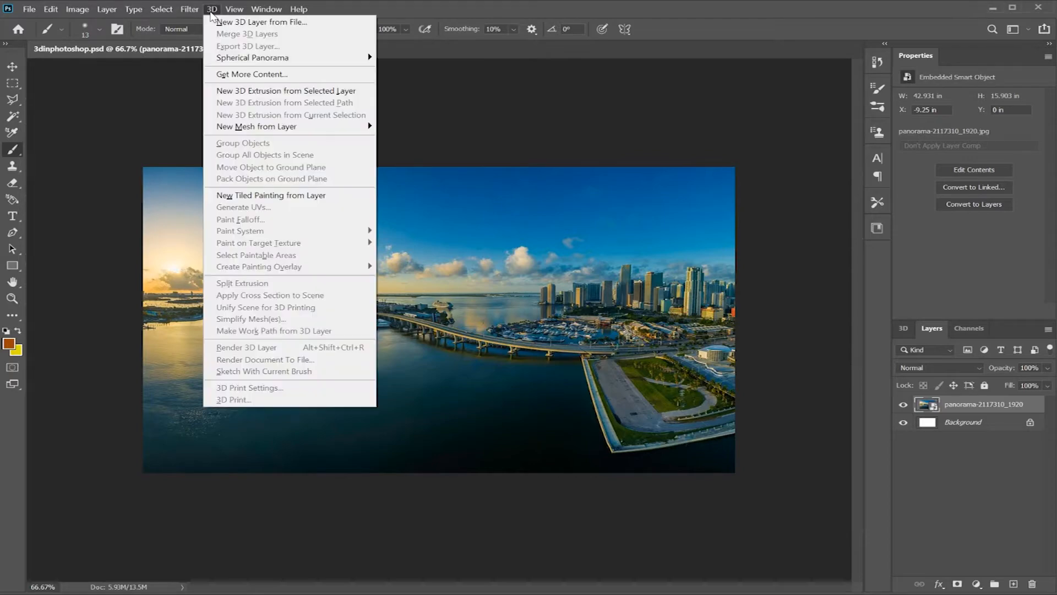
pyautogui.click(255, 25)
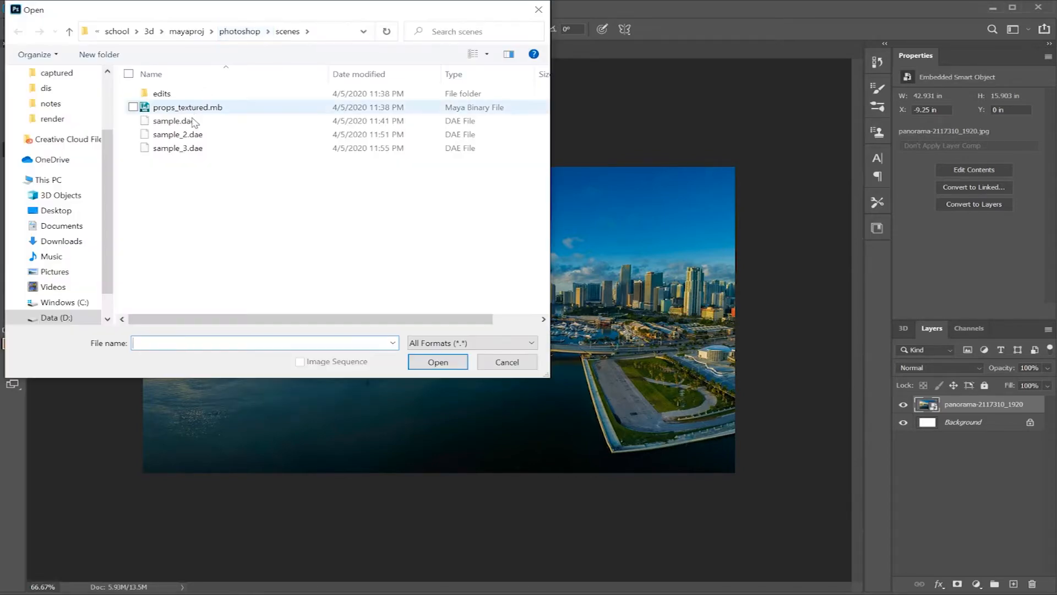
pyautogui.doubleClick(177, 148)
pyautogui.moveTo(494, 205); pyautogui.dragTo(364, 207)
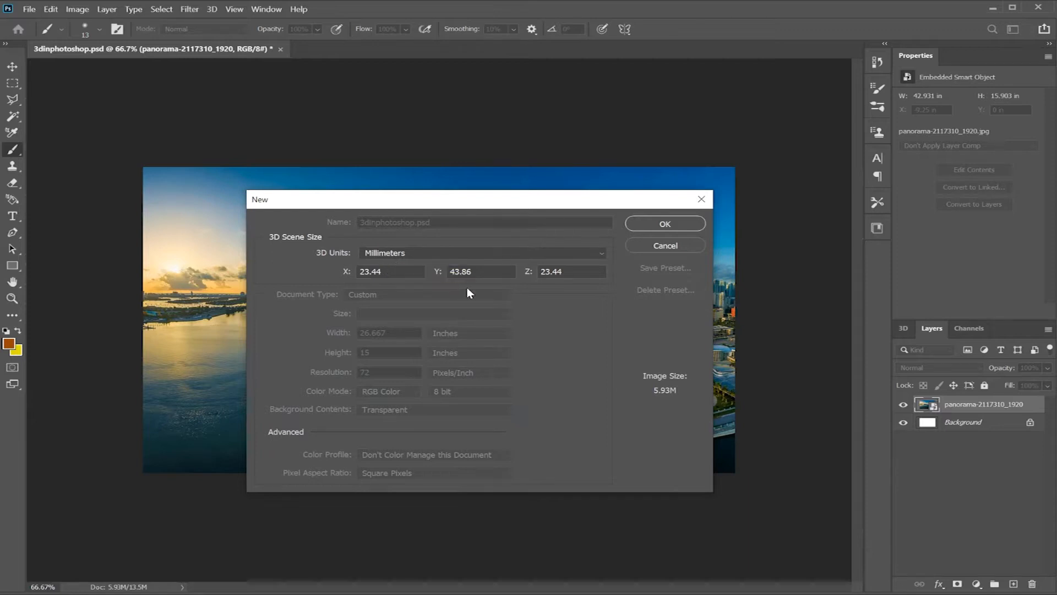
pyautogui.click(663, 227)
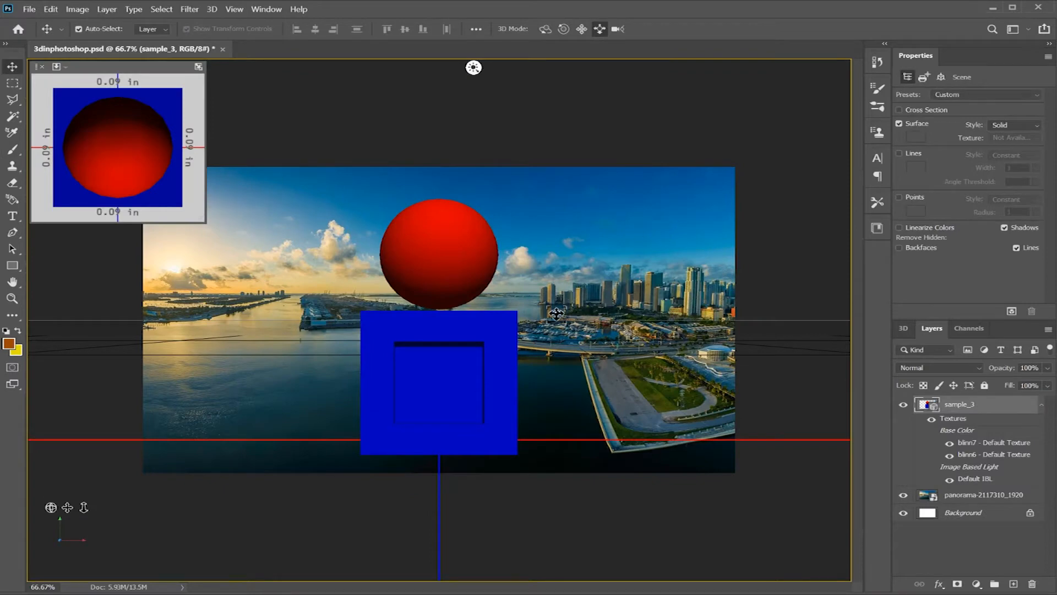
# - Reposition the 3D camera around the sphere and box by sliding, orbiting, rolling and panning it
pyautogui.moveTo(552, 316); pyautogui.dragTo(552, 321)
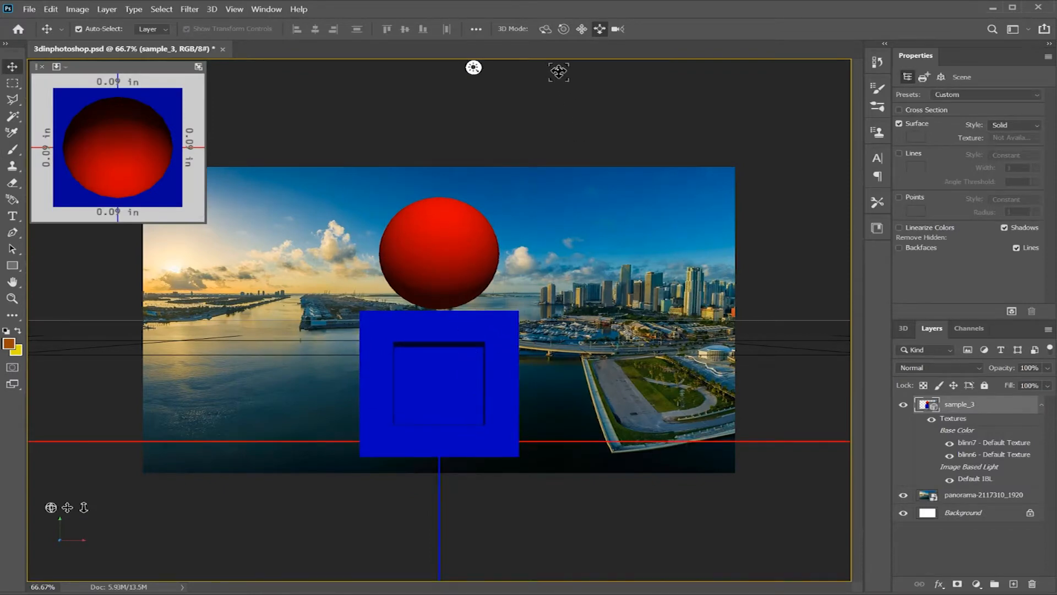
pyautogui.click(546, 30)
pyautogui.moveTo(463, 355); pyautogui.dragTo(499, 257)
pyautogui.click(564, 29)
pyautogui.moveTo(521, 184)
pyautogui.mouseDown()
pyautogui.moveTo(496, 163)
pyautogui.moveTo(554, 199)
pyautogui.moveTo(496, 180)
pyautogui.moveTo(526, 196)
pyautogui.mouseUp()
pyautogui.click(583, 31)
pyautogui.moveTo(465, 319); pyautogui.dragTo(463, 345)
pyautogui.click(599, 30)
pyautogui.moveTo(413, 413); pyautogui.dragTo(419, 376)
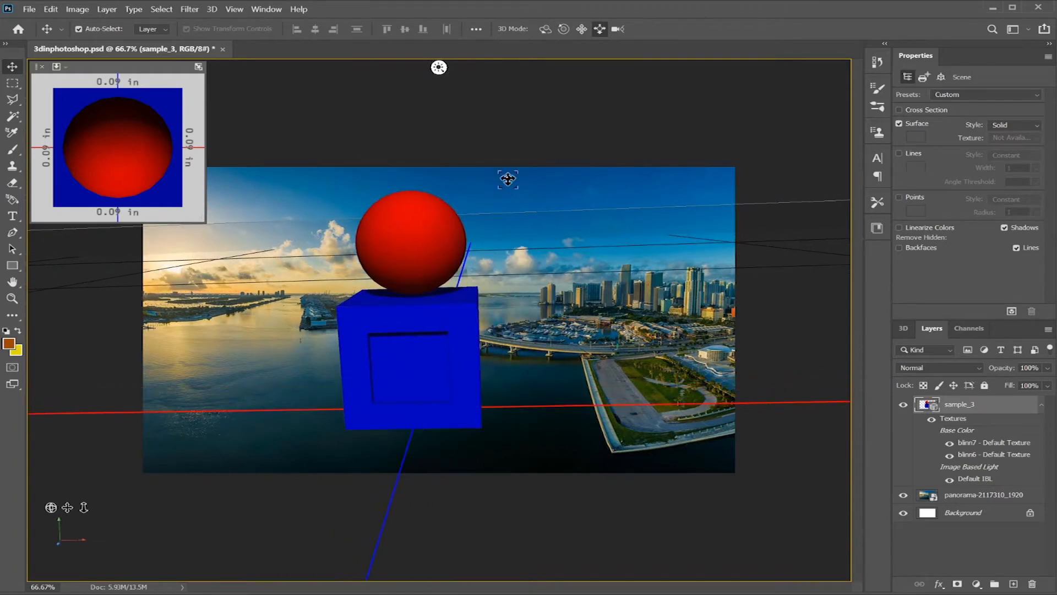
# - Roll the 3D camera slightly to adjust its tilt and orbit it until the box's left side face shows
pyautogui.click(563, 29)
pyautogui.moveTo(468, 191); pyautogui.dragTo(466, 194)
pyautogui.click(545, 29)
pyautogui.moveTo(402, 289); pyautogui.dragTo(462, 286)
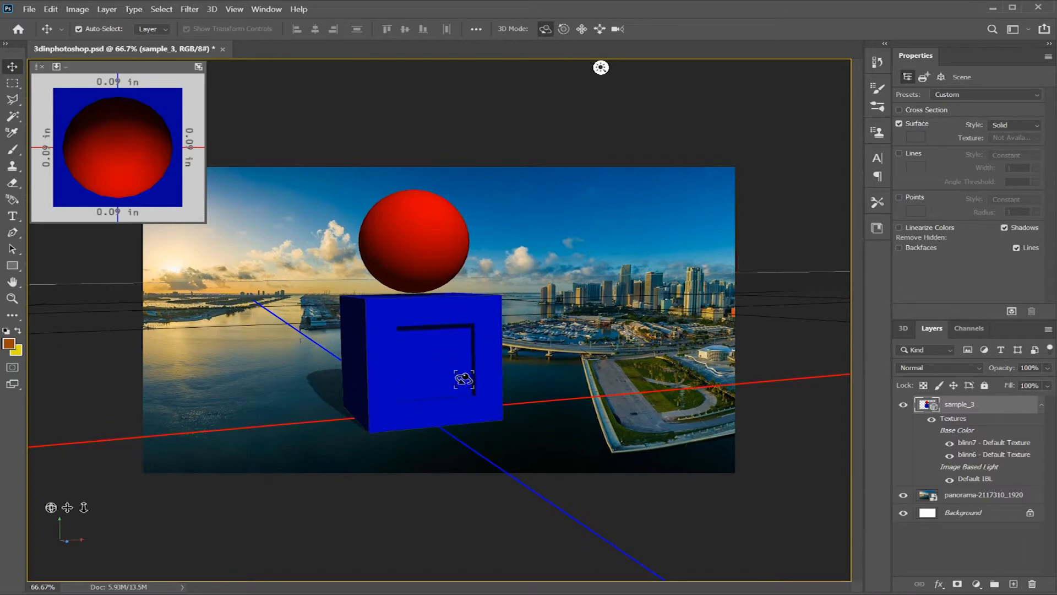
# - Redirect the infinite light so the models' shadow falls farther left across the water, and view the composite without 3D overlays
pyautogui.click(600, 68)
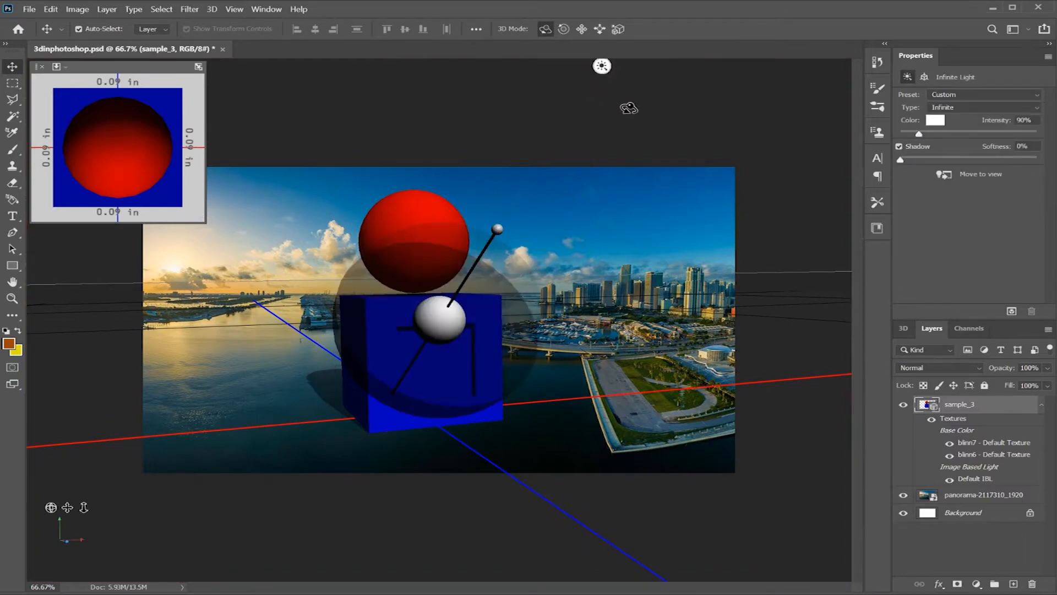
pyautogui.moveTo(499, 227); pyautogui.dragTo(545, 237)
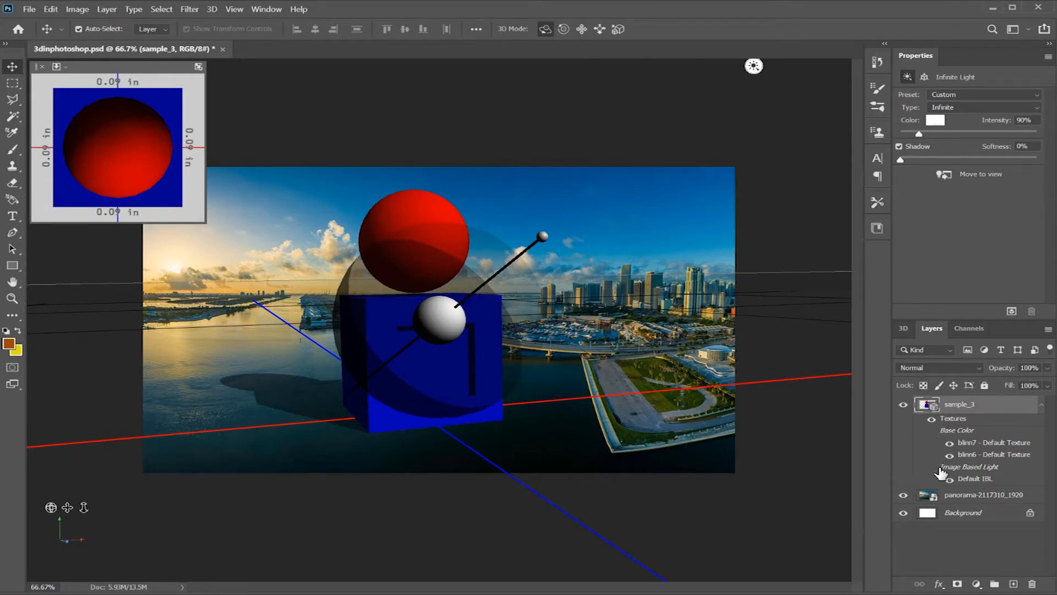
pyautogui.click(931, 496)
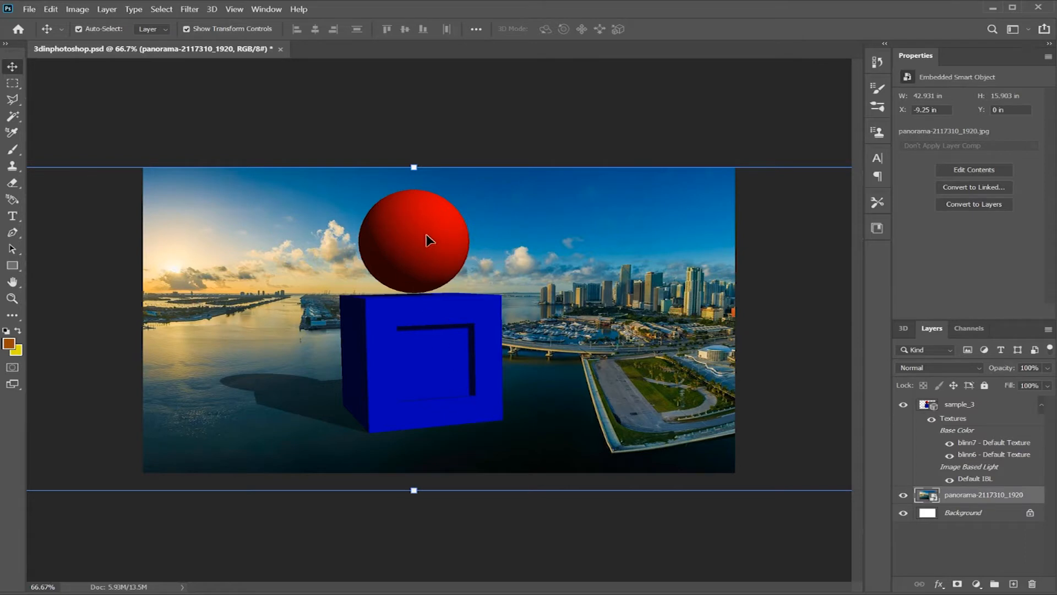
pyautogui.click(931, 405)
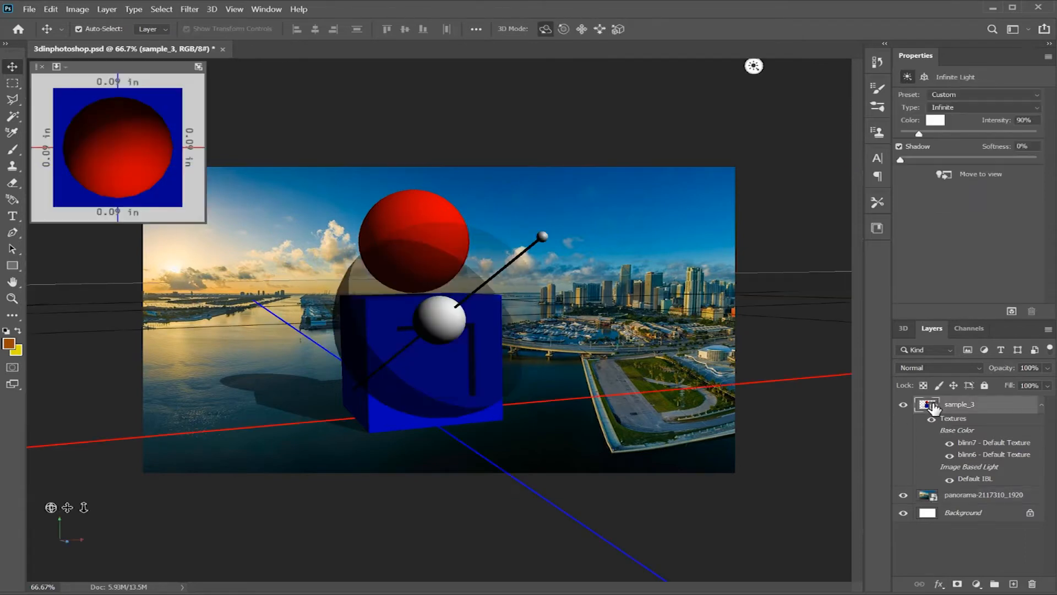
# - Set the Brush foreground color to white and paint a smiley face with two eyes on the red sphere
pyautogui.click(13, 151)
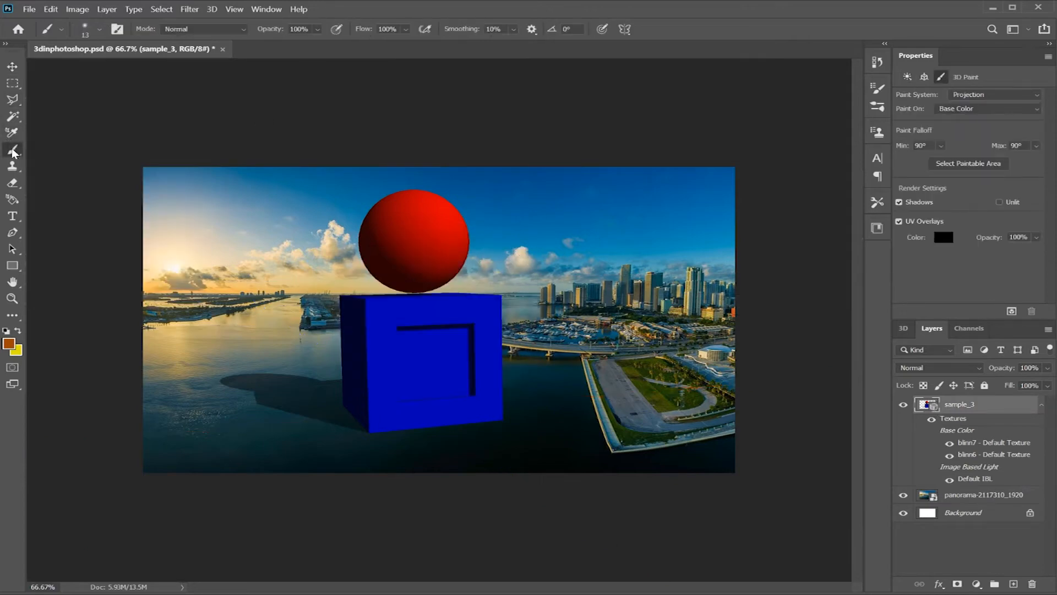
pyautogui.click(8, 343)
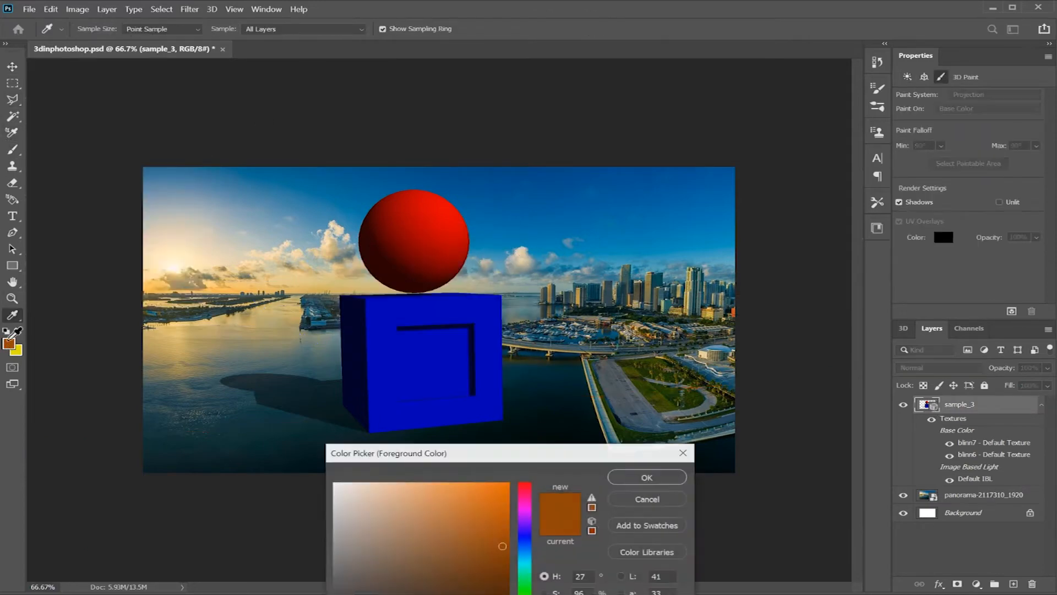
pyautogui.click(356, 489)
pyautogui.moveTo(356, 490); pyautogui.dragTo(334, 483)
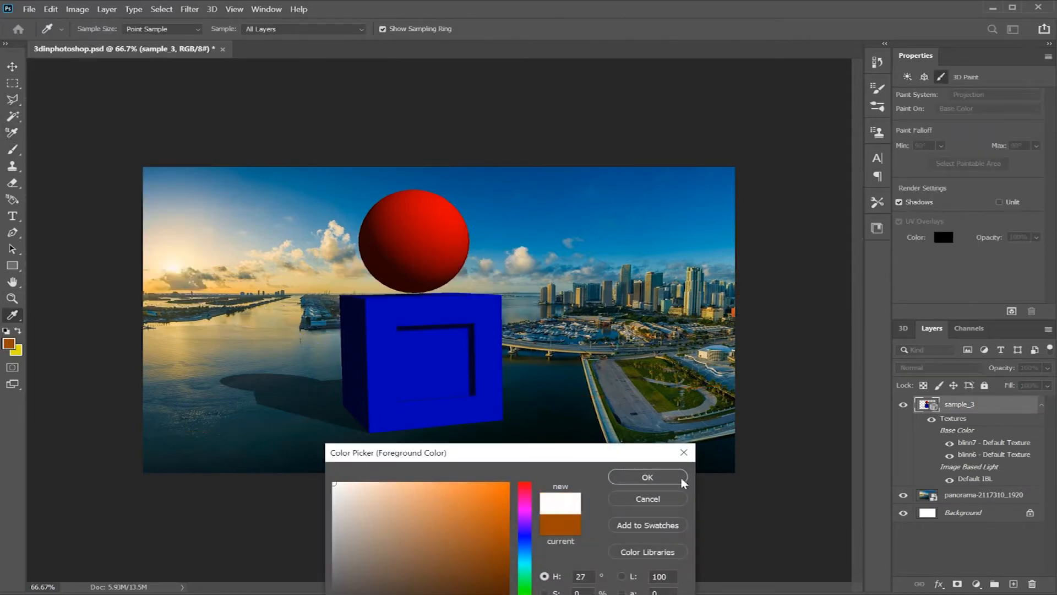
pyautogui.click(648, 476)
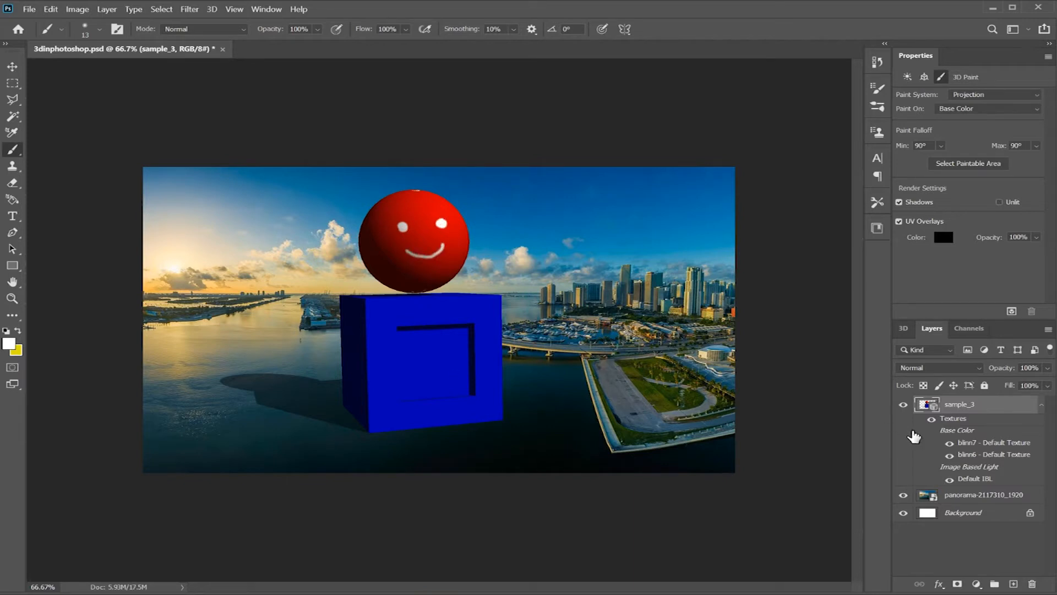
# - Deselect the model in the sample_3 layer and orbit the 3D camera slightly toward the front of the box
pyautogui.click(931, 407)
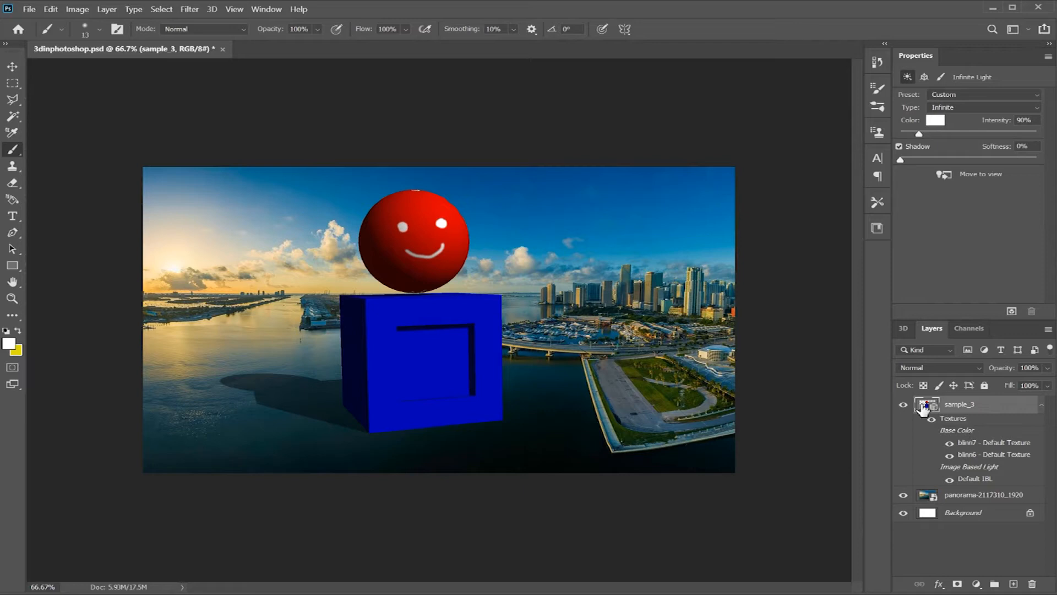
pyautogui.click(11, 65)
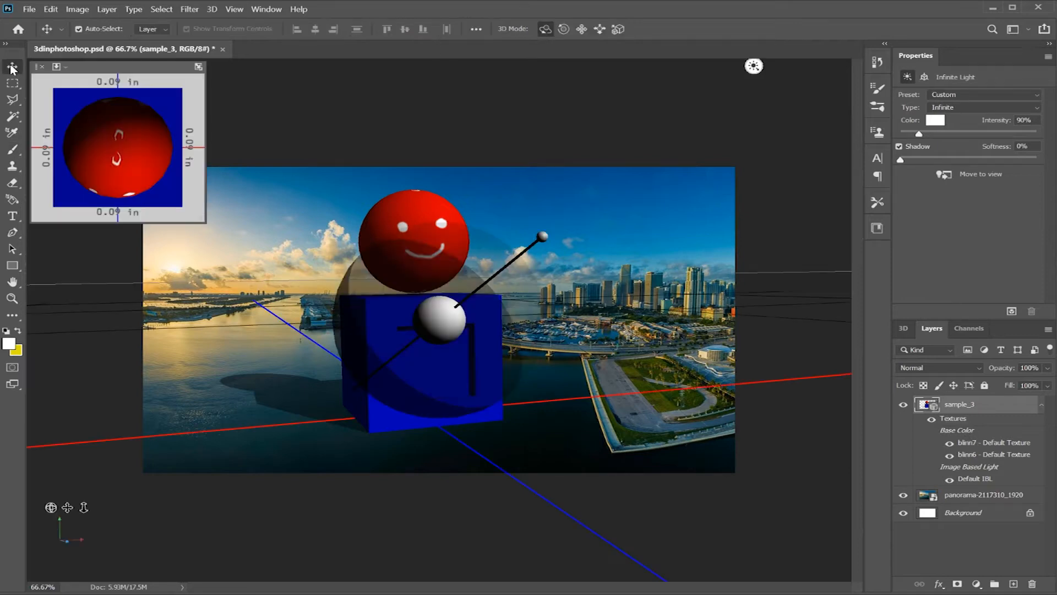
pyautogui.click(414, 245)
pyautogui.click(372, 519)
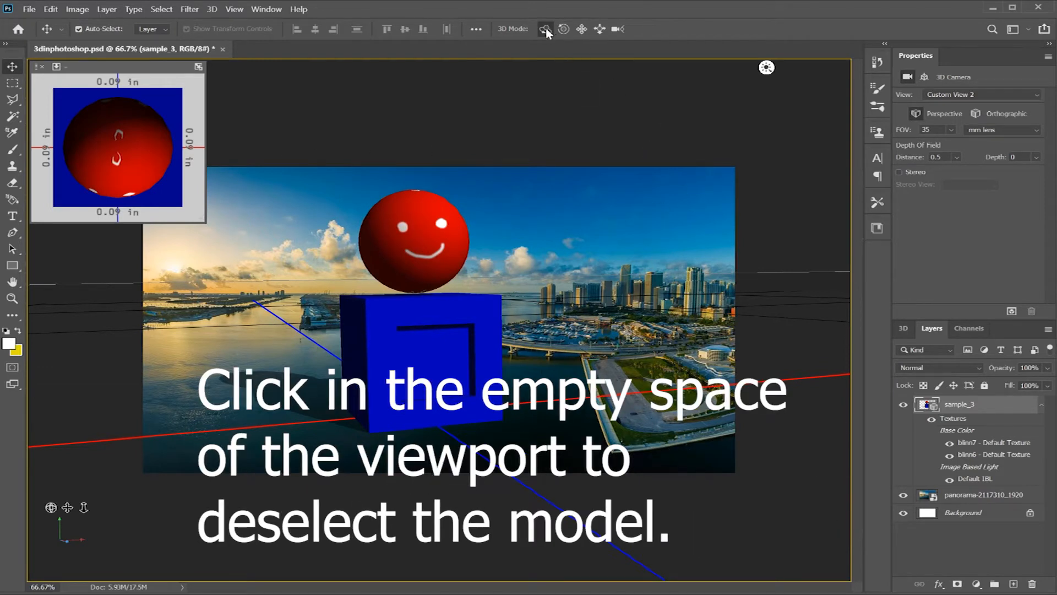
pyautogui.moveTo(398, 456); pyautogui.dragTo(371, 465)
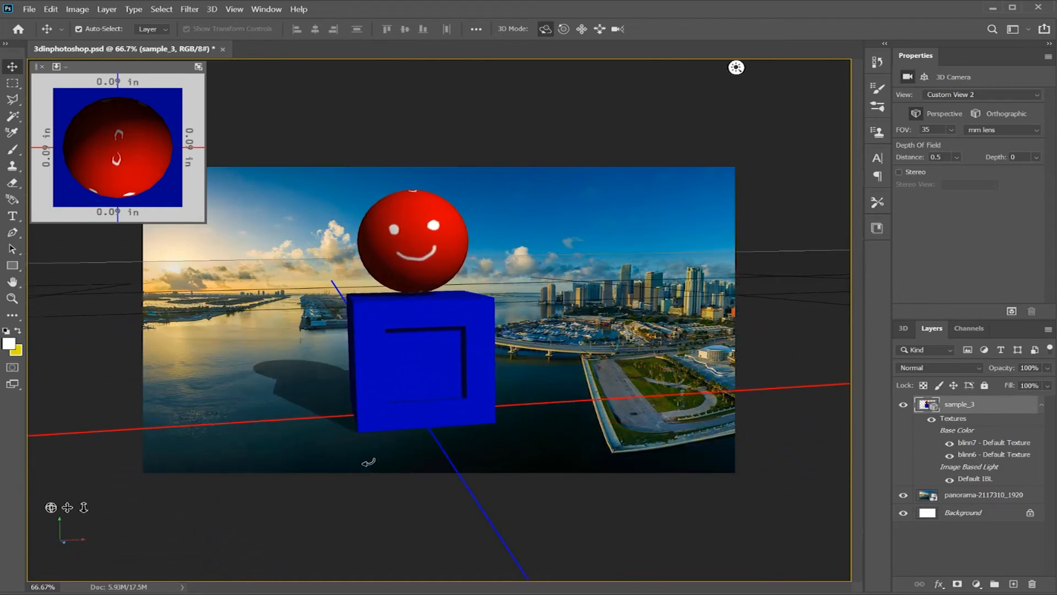
# - Rotate the smiley sphere slightly around its Z axis and scale it up slightly in all directions
pyautogui.click(424, 248)
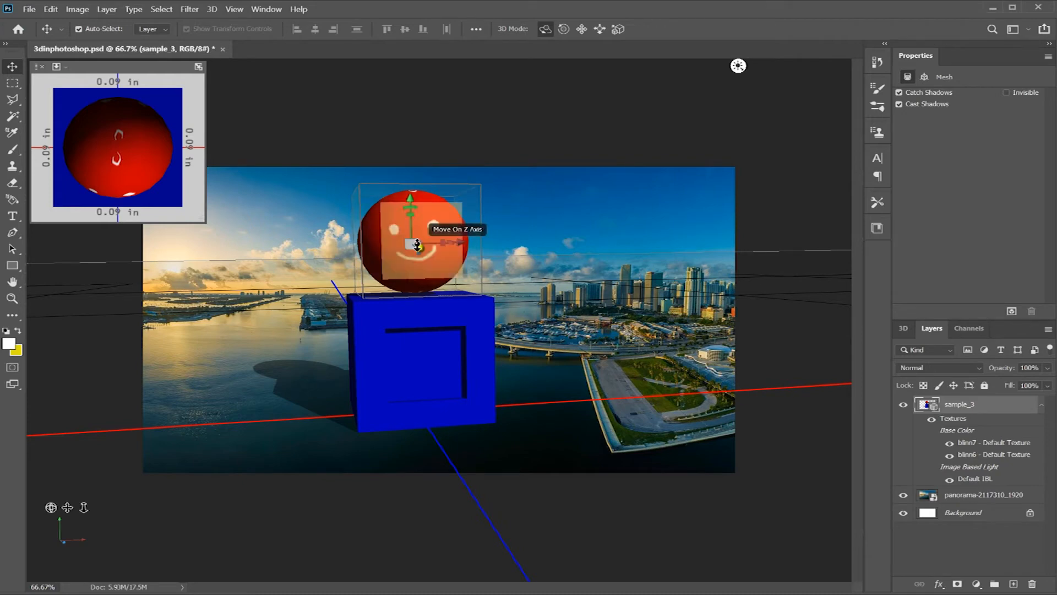
pyautogui.click(461, 241)
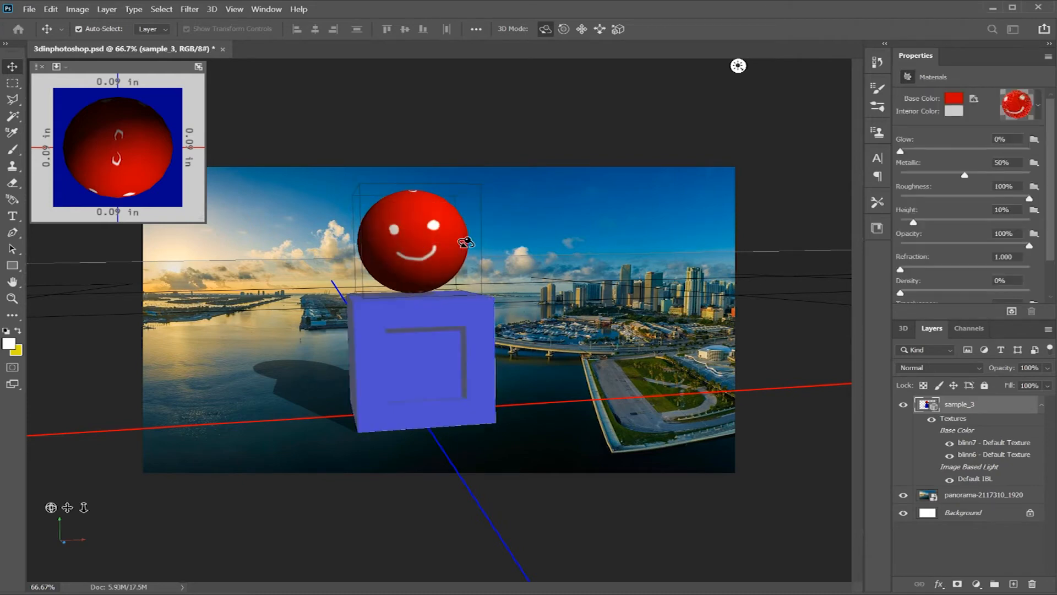
pyautogui.click(407, 210)
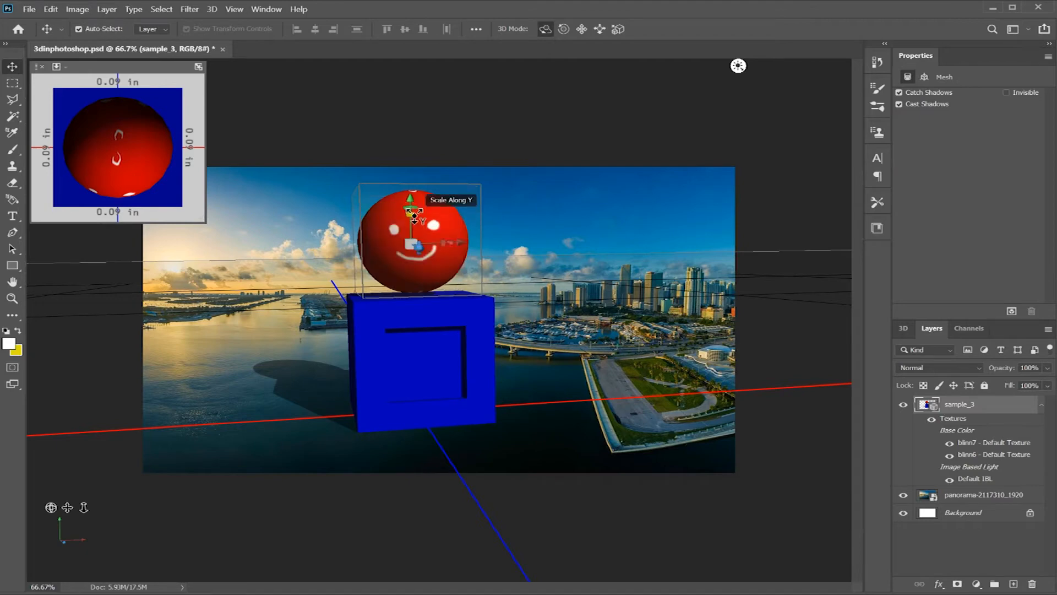
pyautogui.moveTo(411, 210)
pyautogui.mouseDown()
pyautogui.moveTo(440, 217)
pyautogui.moveTo(416, 214)
pyautogui.mouseUp()
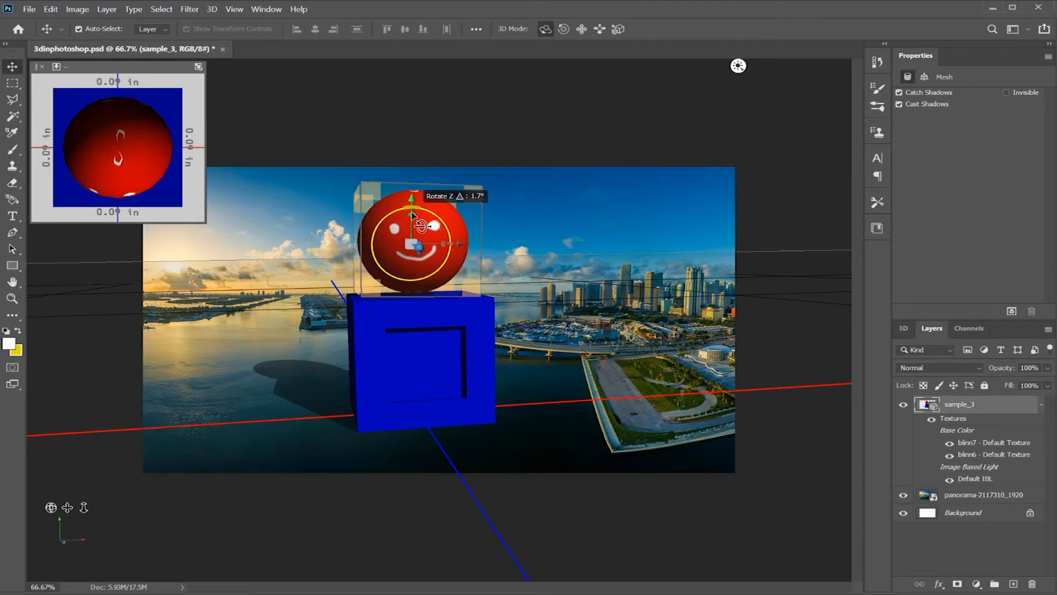
pyautogui.moveTo(416, 215); pyautogui.dragTo(412, 216)
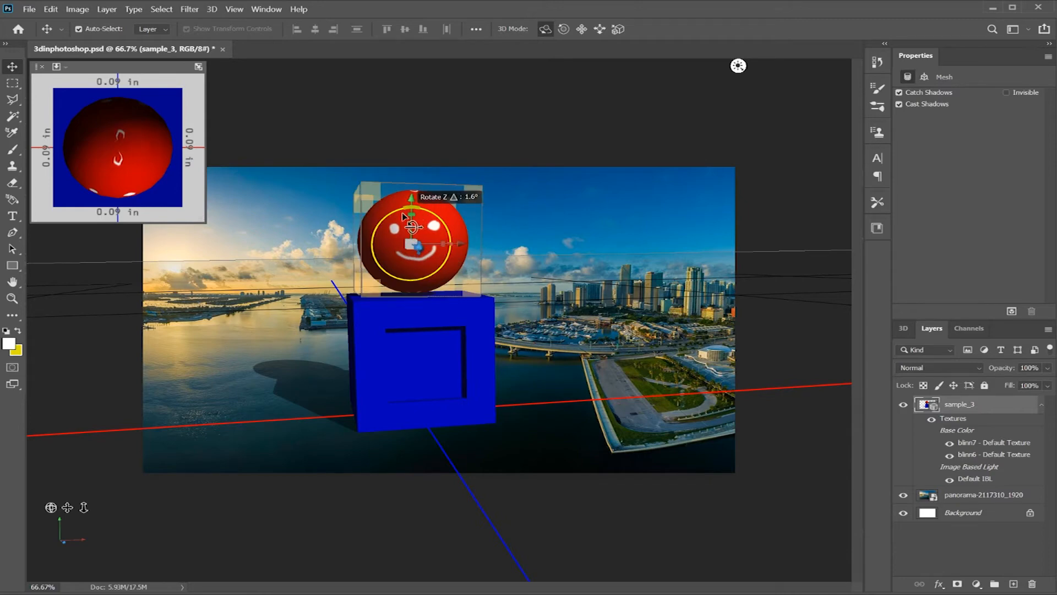
pyautogui.moveTo(412, 243)
pyautogui.mouseDown()
pyautogui.moveTo(435, 217)
pyautogui.moveTo(408, 240)
pyautogui.mouseUp()
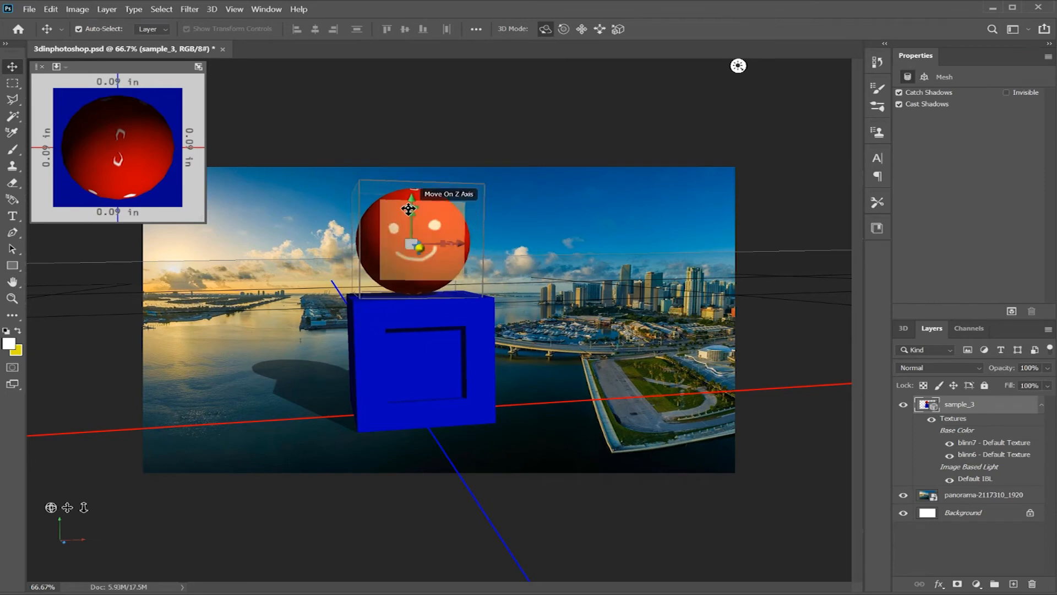
# - Move the sphere a little to the right along its X axis and turn it slightly around its Y axis
pyautogui.moveTo(460, 243)
pyautogui.mouseDown()
pyautogui.moveTo(451, 244)
pyautogui.moveTo(595, 246)
pyautogui.moveTo(465, 246)
pyautogui.mouseUp()
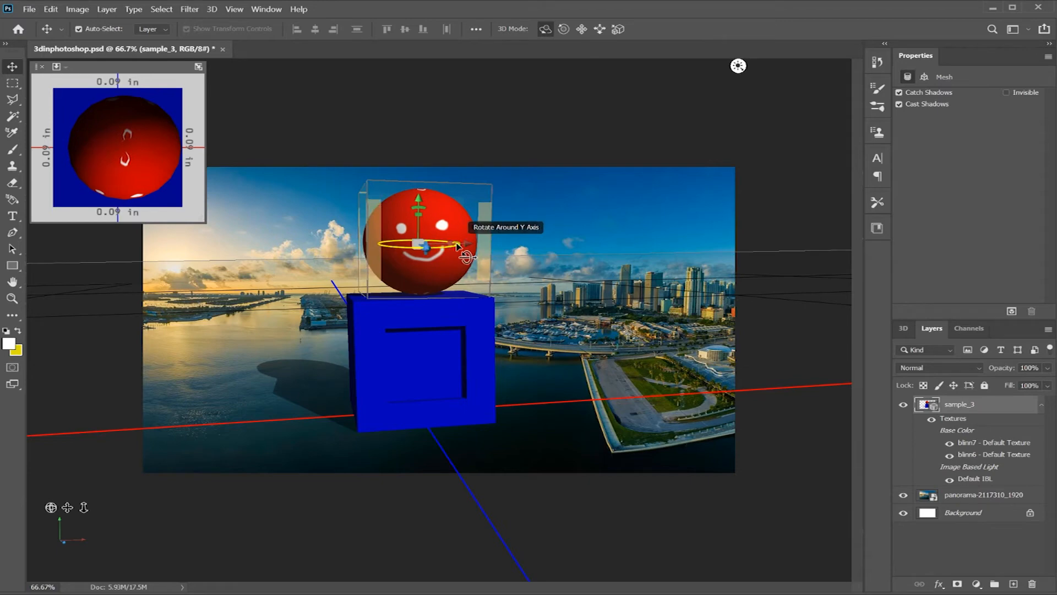
pyautogui.moveTo(456, 245)
pyautogui.mouseDown()
pyautogui.moveTo(404, 252)
pyautogui.moveTo(509, 242)
pyautogui.moveTo(417, 246)
pyautogui.moveTo(466, 246)
pyautogui.moveTo(422, 248)
pyautogui.moveTo(447, 248)
pyautogui.mouseUp()
# - Try painting a white Brush scribble on the box's recessed front panel, and undo it
pyautogui.press('b')
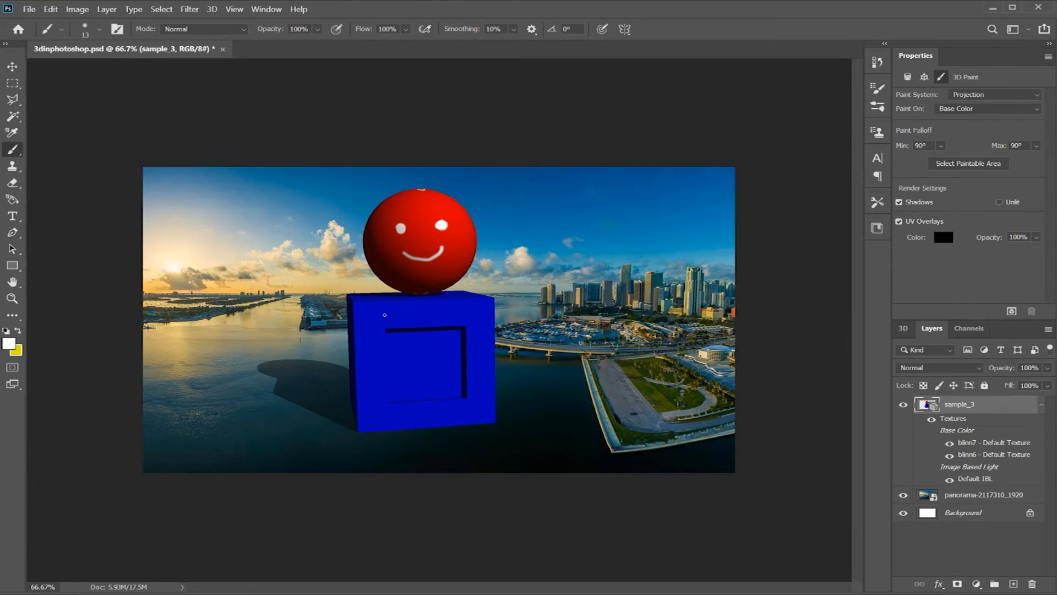
pyautogui.moveTo(398, 333)
pyautogui.mouseDown()
pyautogui.moveTo(422, 356)
pyautogui.moveTo(429, 390)
pyautogui.moveTo(435, 375)
pyautogui.moveTo(424, 380)
pyautogui.moveTo(413, 358)
pyautogui.moveTo(427, 367)
pyautogui.mouseUp()
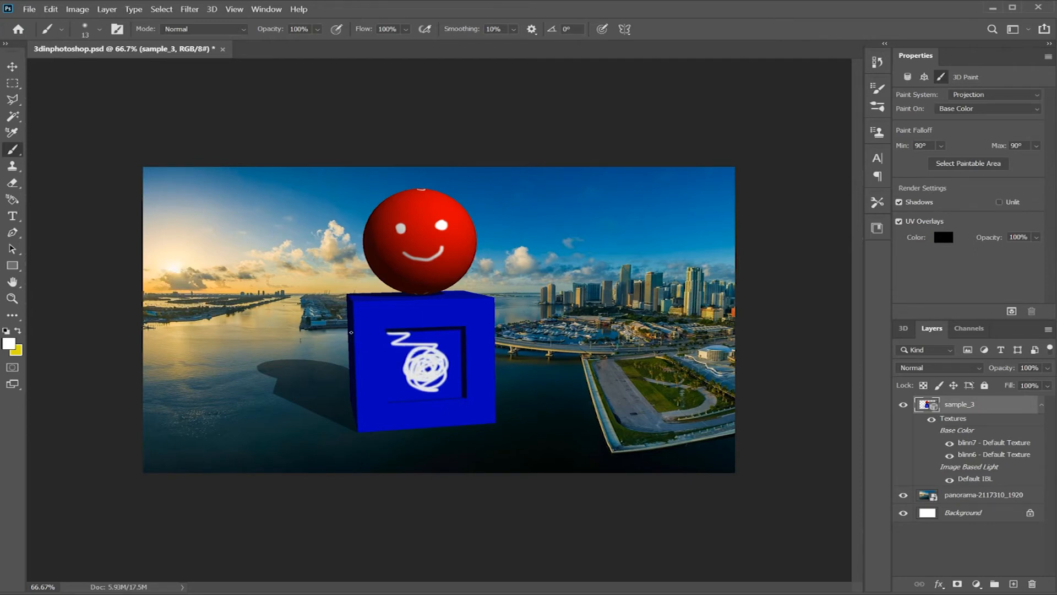
pyautogui.hotkey('ctrl', 'z')
pyautogui.hotkey('ctrl', 'z')
pyautogui.click(61, 29)
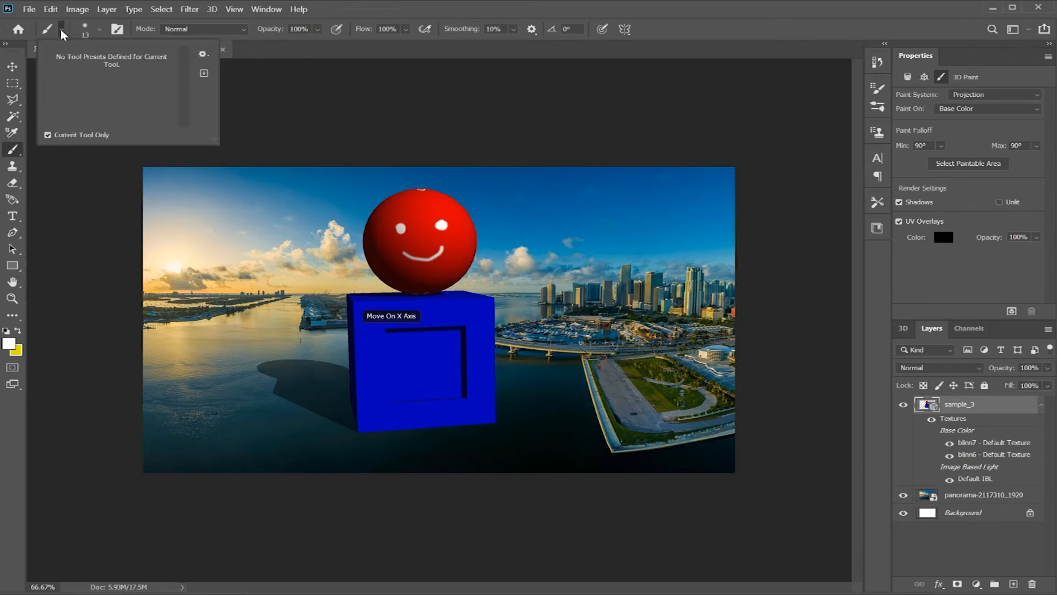
pyautogui.click(63, 28)
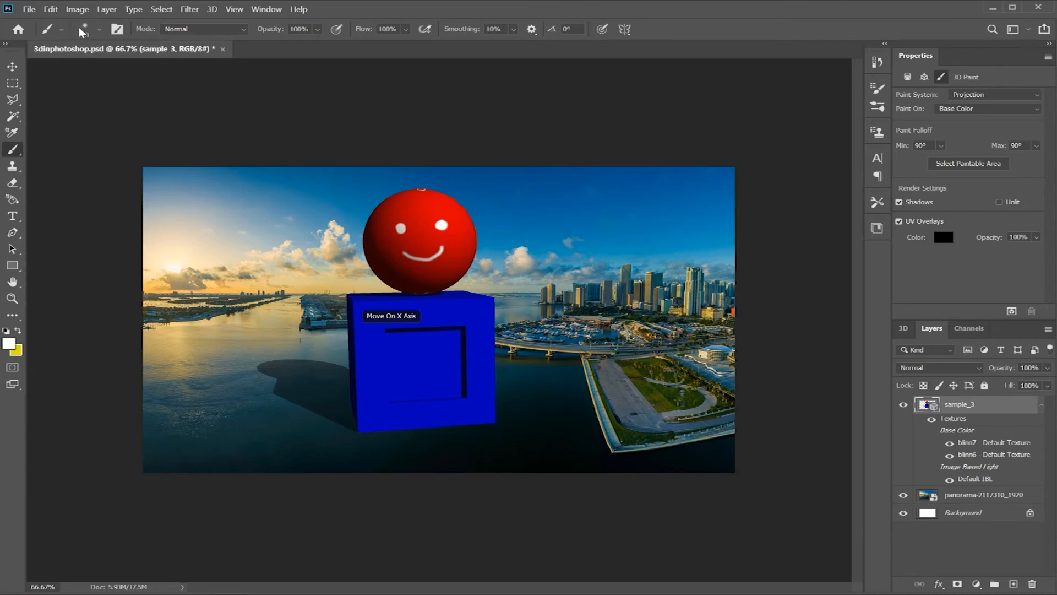
# - Adjust the brush size, swap the foreground colour to yellow, and paint over the box's recessed front panel
pyautogui.click(100, 30)
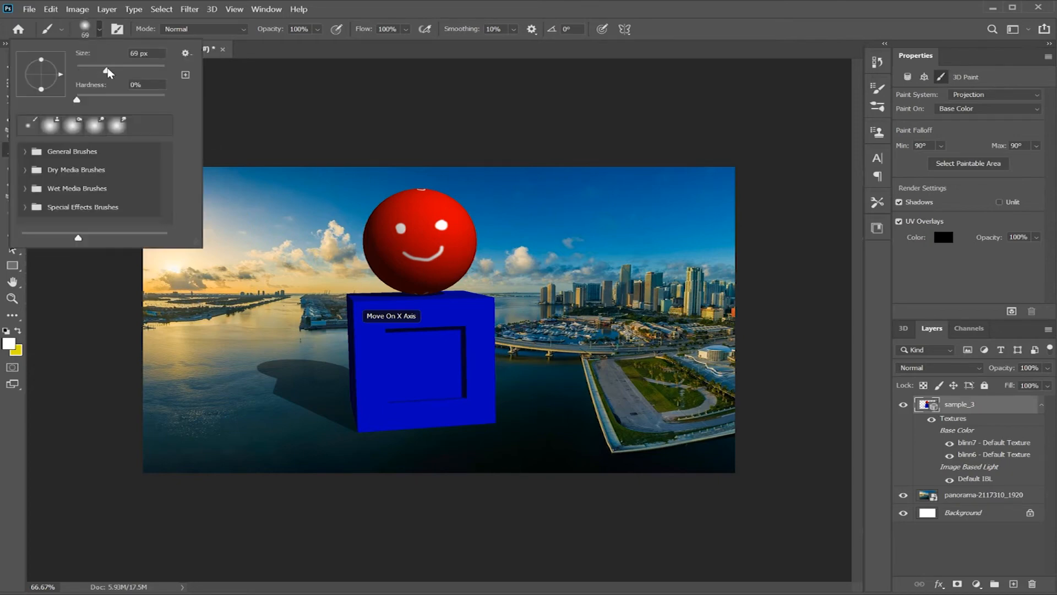
pyautogui.moveTo(113, 72); pyautogui.dragTo(115, 71)
pyautogui.click(18, 331)
pyautogui.moveTo(436, 340)
pyautogui.mouseDown()
pyautogui.moveTo(387, 346)
pyautogui.moveTo(388, 385)
pyautogui.moveTo(454, 393)
pyautogui.moveTo(447, 333)
pyautogui.moveTo(410, 363)
pyautogui.moveTo(440, 378)
pyautogui.moveTo(413, 384)
pyautogui.moveTo(435, 386)
pyautogui.mouseUp()
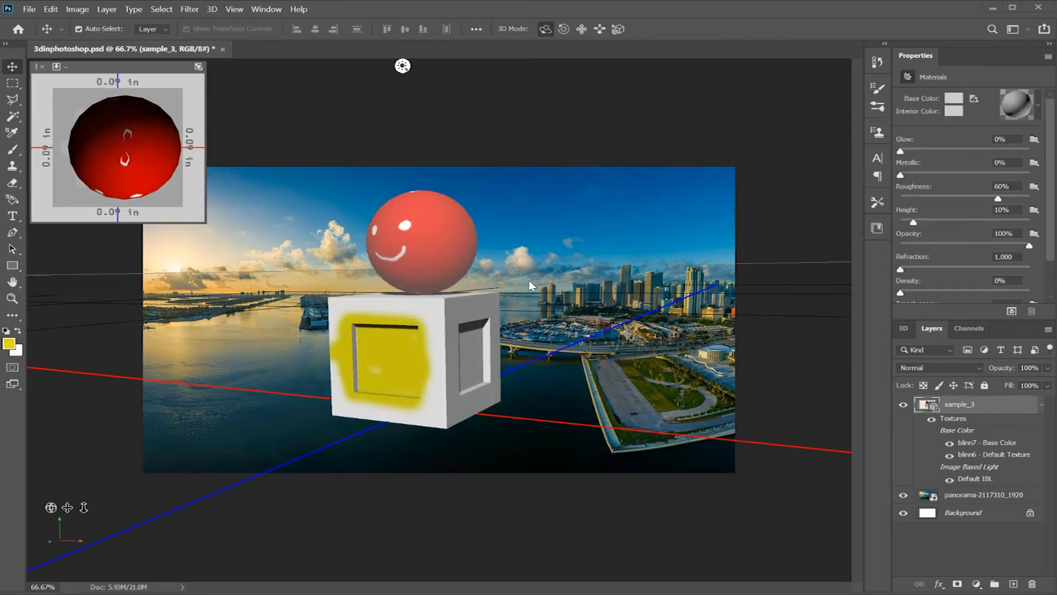
# - List the 3D scene's materials and switch between blinn6 and blinn7 to compare their properties
pyautogui.click(903, 329)
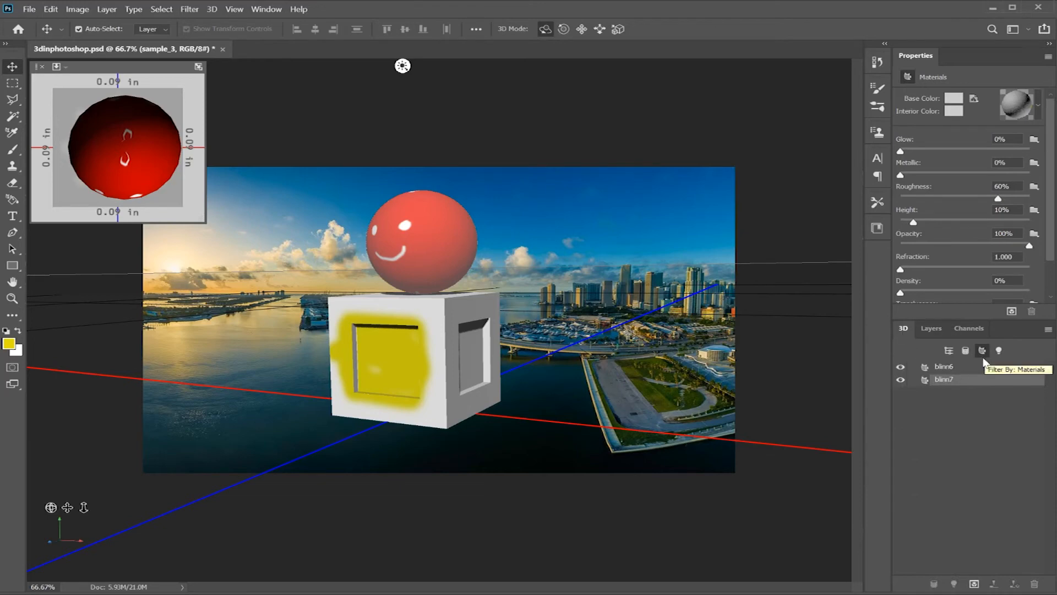
pyautogui.click(945, 368)
pyautogui.click(948, 379)
pyautogui.click(955, 367)
pyautogui.click(956, 379)
pyautogui.click(954, 367)
pyautogui.click(954, 380)
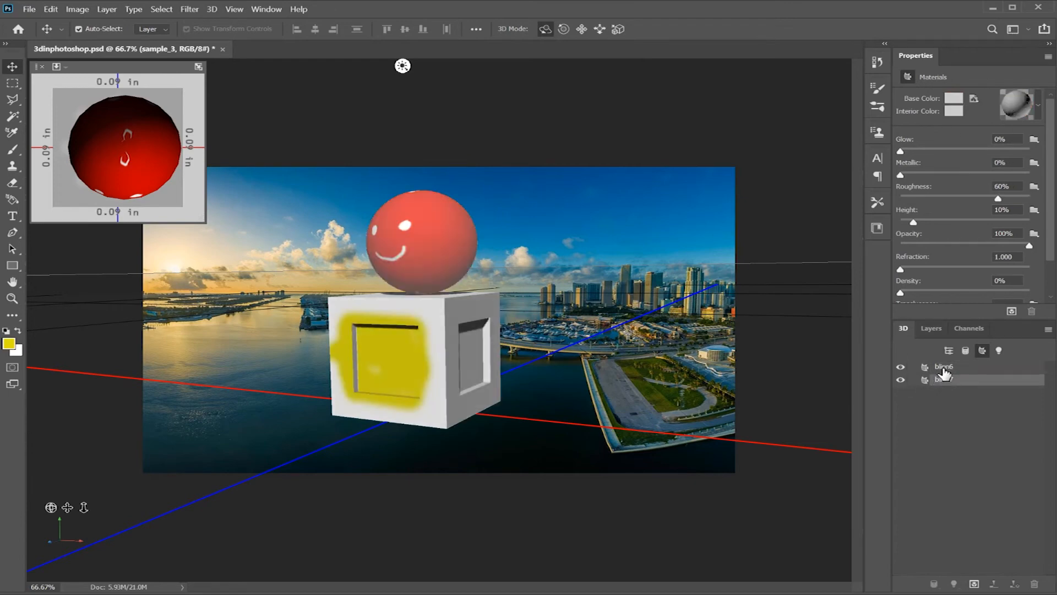
# - Set the sphere's blinn6 material to Metallic 33%, Roughness 21% and Height 51%
pyautogui.click(944, 367)
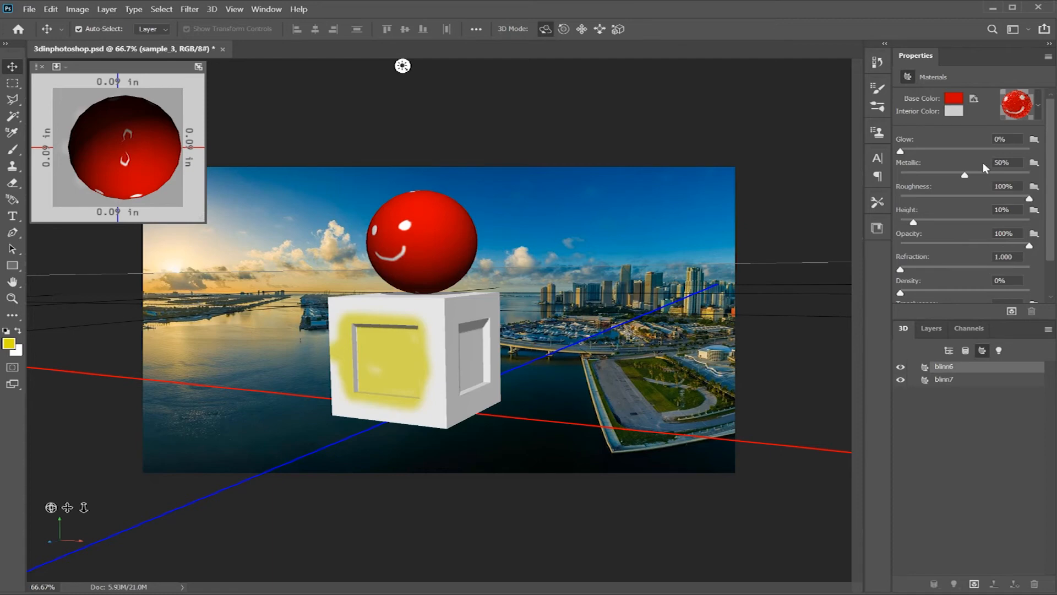
pyautogui.moveTo(901, 151)
pyautogui.mouseDown()
pyautogui.moveTo(986, 153)
pyautogui.moveTo(900, 152)
pyautogui.mouseUp()
pyautogui.moveTo(1009, 176); pyautogui.dragTo(943, 175)
pyautogui.moveTo(1029, 199); pyautogui.dragTo(498, 238)
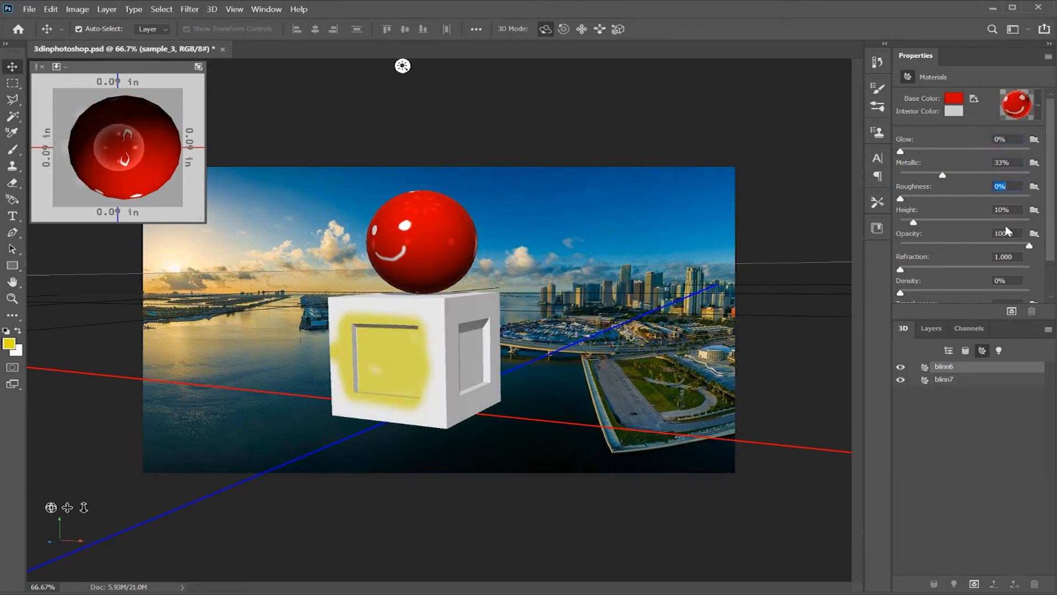
pyautogui.moveTo(956, 222); pyautogui.dragTo(967, 222)
pyautogui.moveTo(900, 198); pyautogui.dragTo(954, 198)
# - Try the blinn6 material at 52% Opacity and 83% Translucence, returning each setting after its trial
pyautogui.moveTo(1030, 246); pyautogui.dragTo(970, 245)
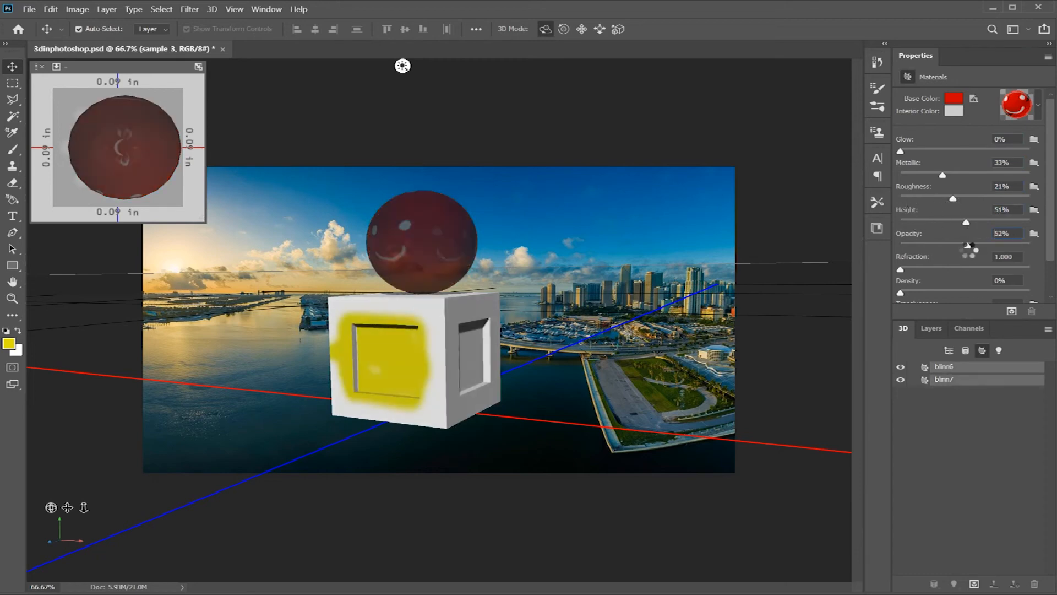
pyautogui.moveTo(970, 251); pyautogui.dragTo(1049, 251)
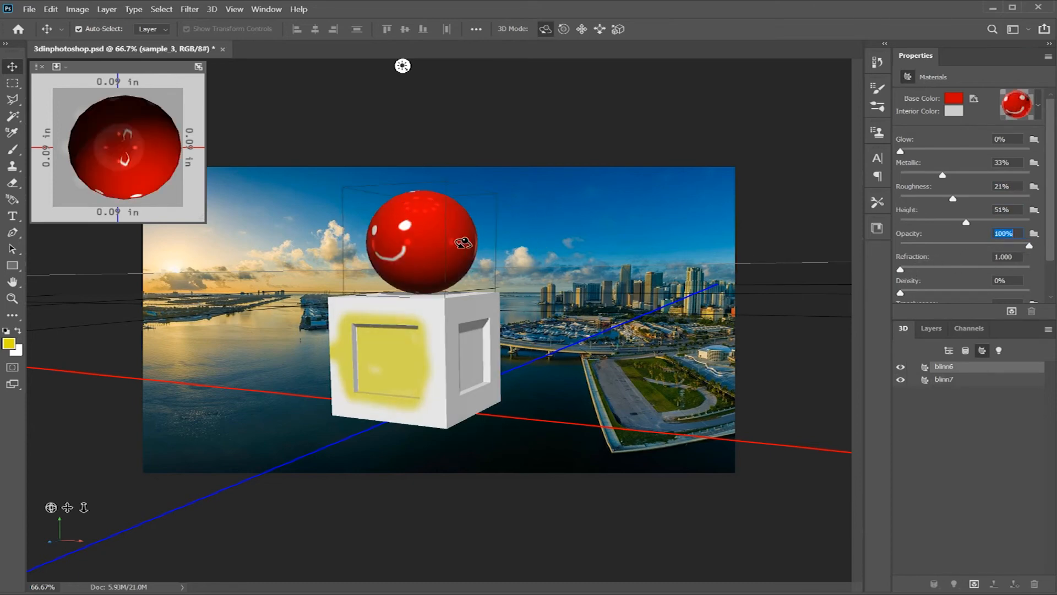
pyautogui.moveTo(1049, 225); pyautogui.dragTo(1047, 265)
pyautogui.moveTo(913, 278); pyautogui.dragTo(1009, 280)
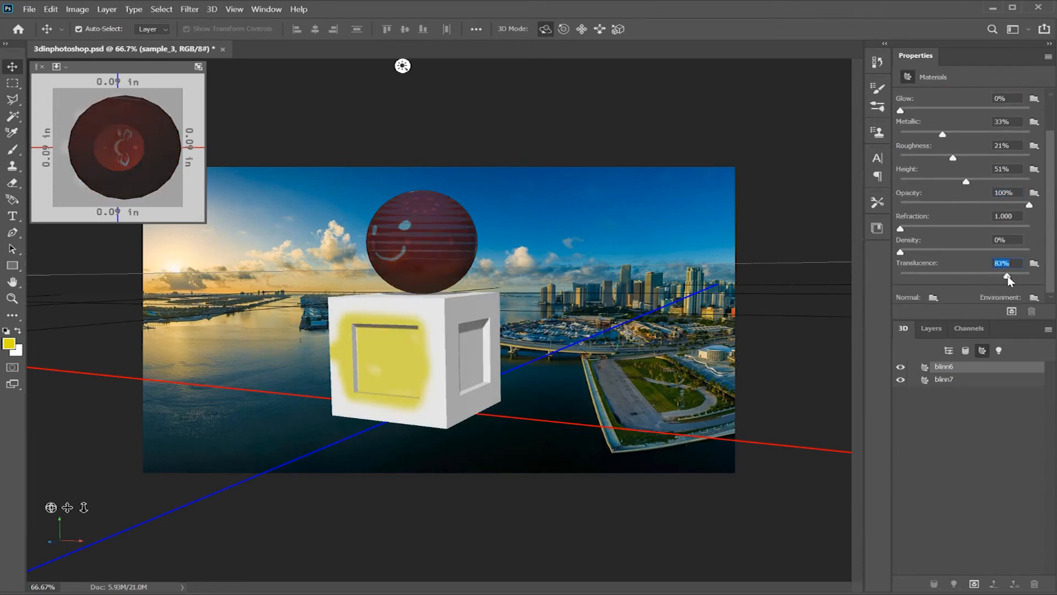
pyautogui.moveTo(921, 279); pyautogui.dragTo(892, 281)
pyautogui.scroll(2, 983, 241)
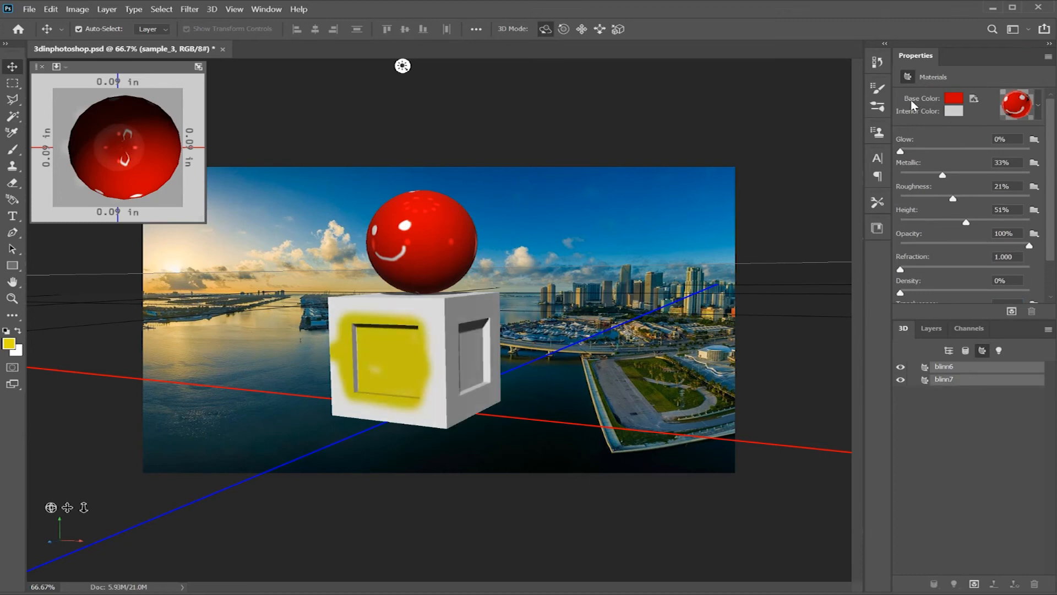
# - Change the sphere material's base color to dark blue, RGB 12, 36, 157
pyautogui.click(953, 102)
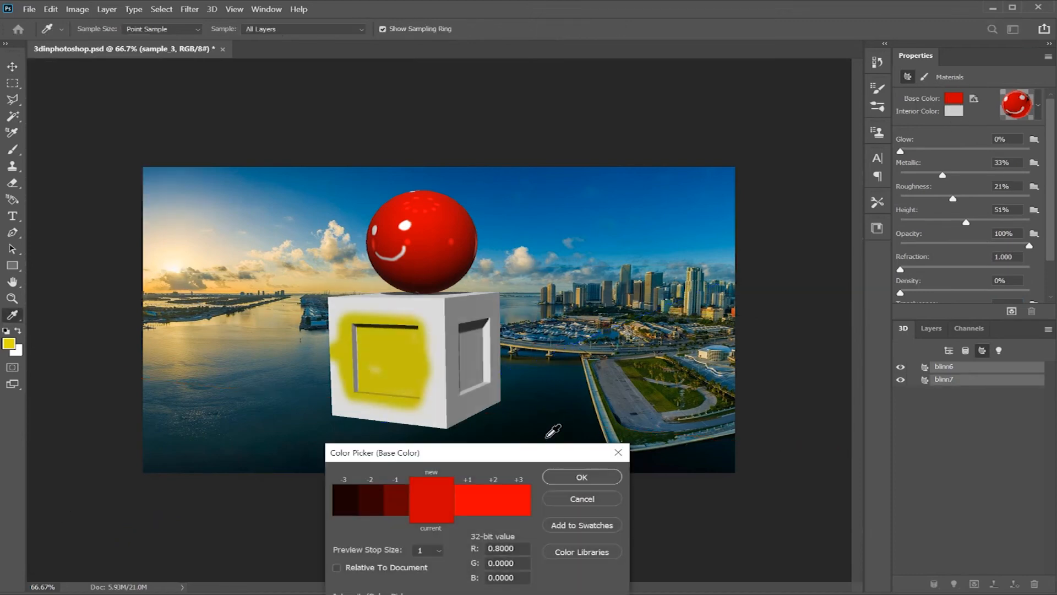
pyautogui.click(718, 390)
pyautogui.moveTo(654, 378)
pyautogui.mouseDown()
pyautogui.moveTo(699, 388)
pyautogui.moveTo(677, 405)
pyautogui.moveTo(695, 379)
pyautogui.moveTo(690, 390)
pyautogui.mouseUp()
pyautogui.click(777, 165)
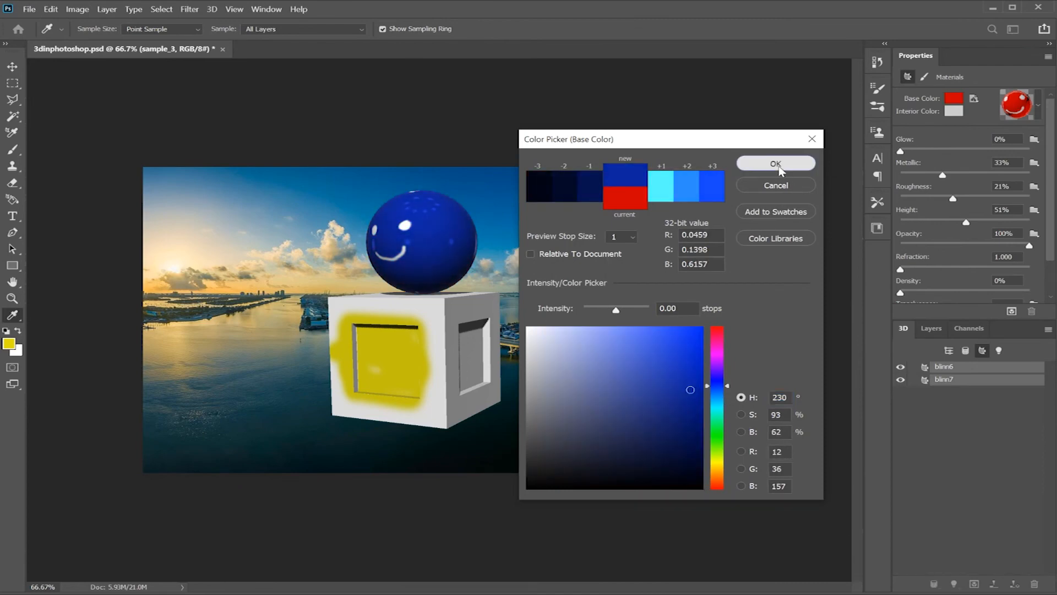
# - Orbit the 3D camera slightly toward the box's front and change the sphere material's base color to dark red
pyautogui.press('v')
pyautogui.moveTo(470, 479)
pyautogui.mouseDown()
pyautogui.moveTo(578, 474)
pyautogui.moveTo(432, 475)
pyautogui.moveTo(449, 477)
pyautogui.mouseUp()
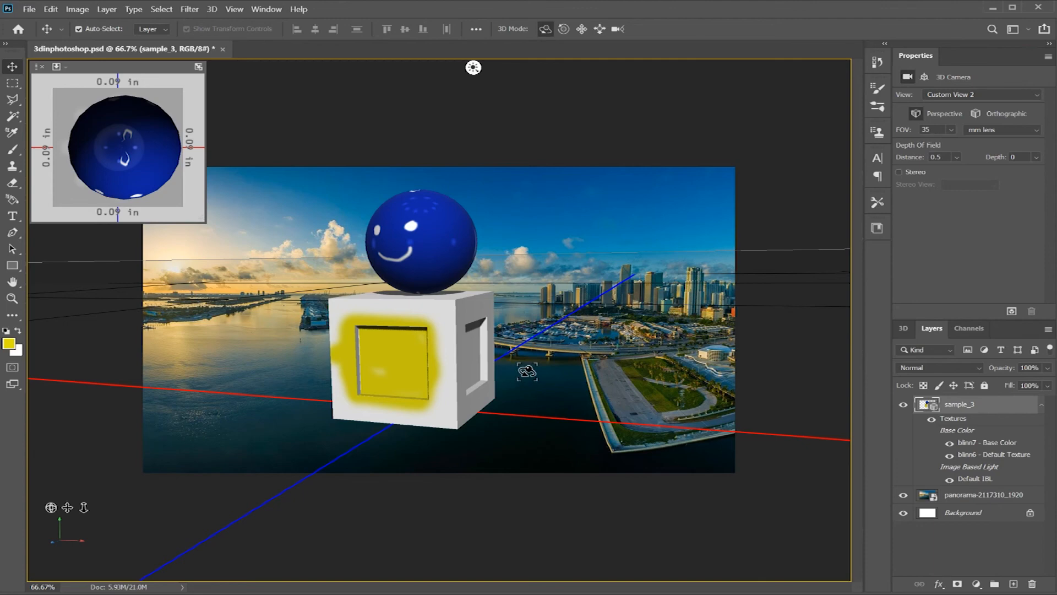
pyautogui.click(904, 329)
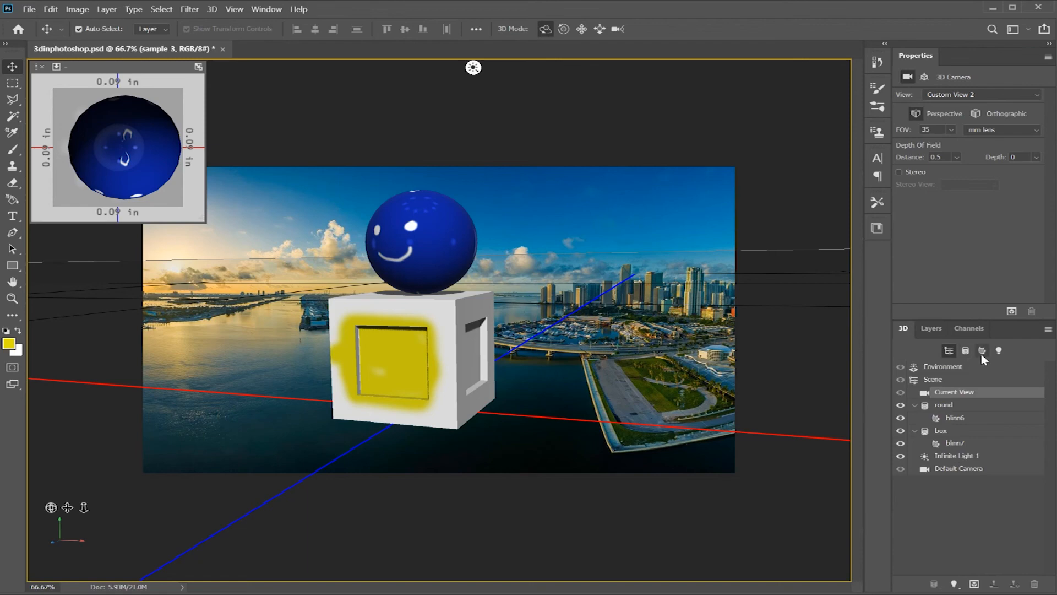
pyautogui.click(982, 353)
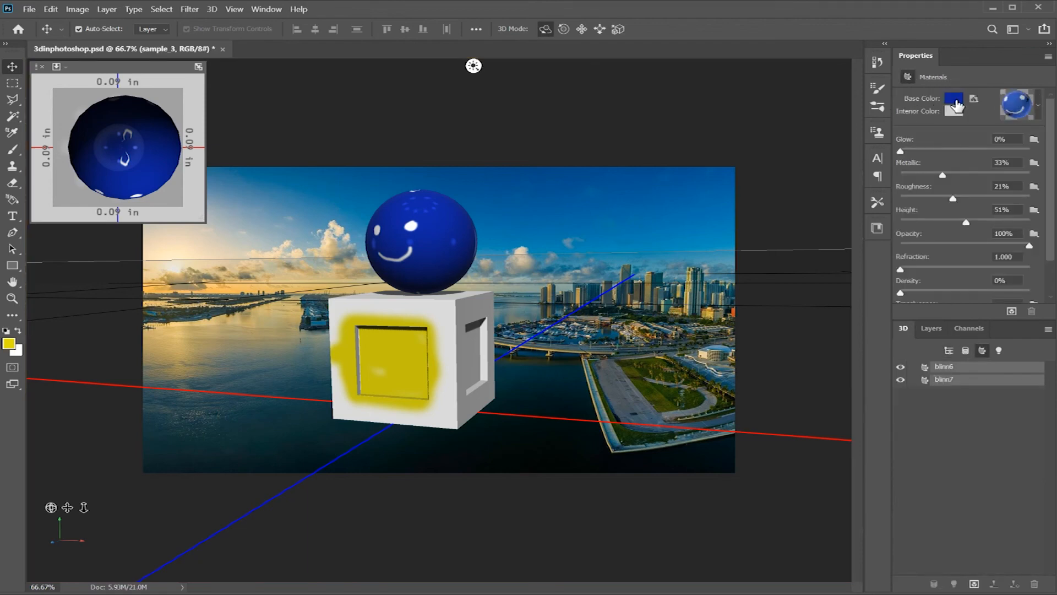
pyautogui.click(956, 102)
pyautogui.moveTo(672, 352); pyautogui.dragTo(701, 334)
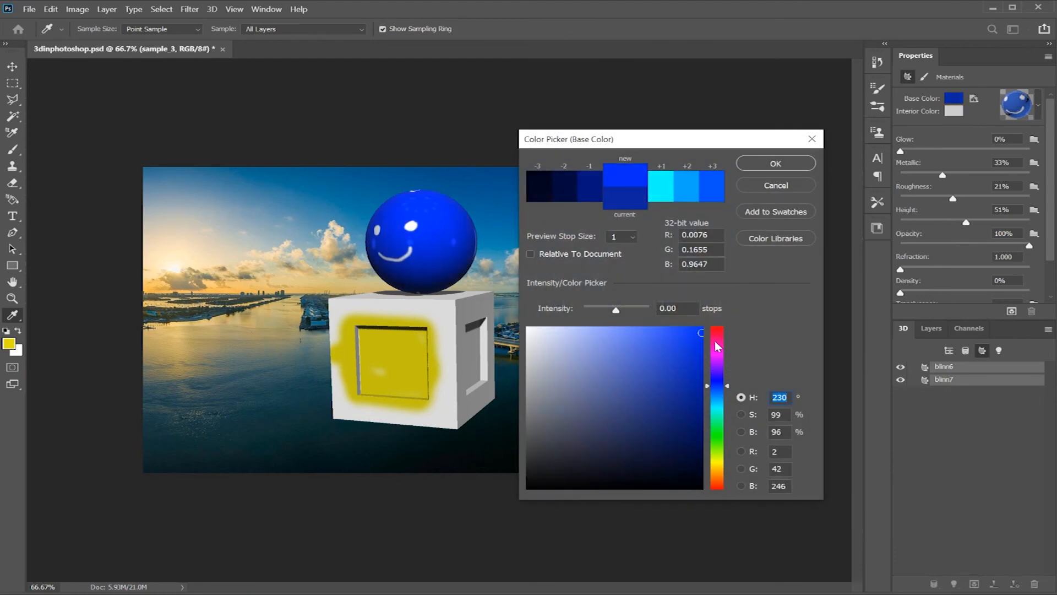
pyautogui.click(718, 329)
pyautogui.click(689, 388)
pyautogui.click(775, 163)
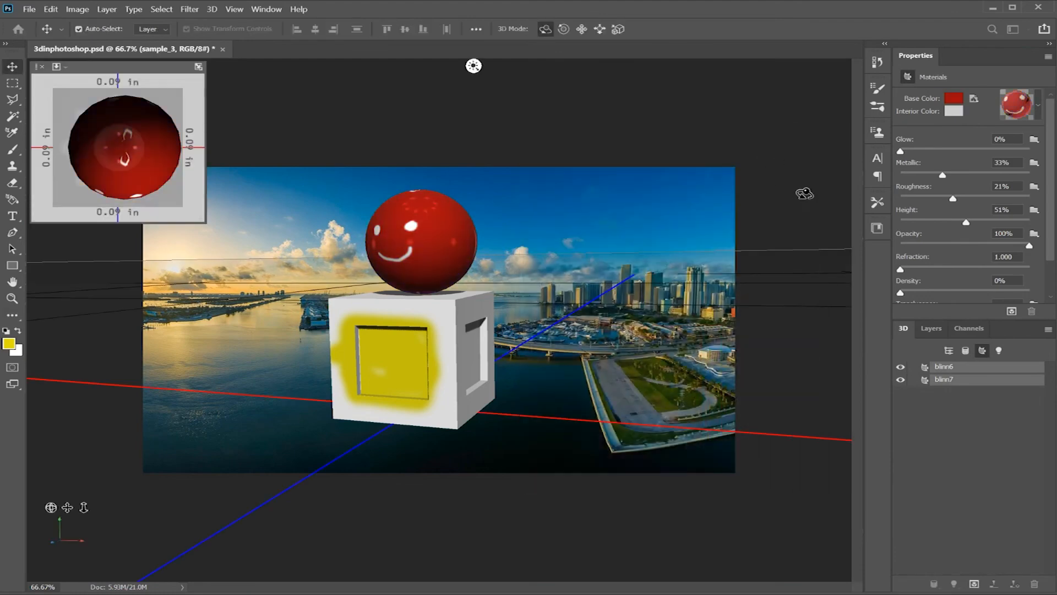
# - Replace the base color texture of the sphere and box materials with the leopard-skin image
pyautogui.click(973, 99)
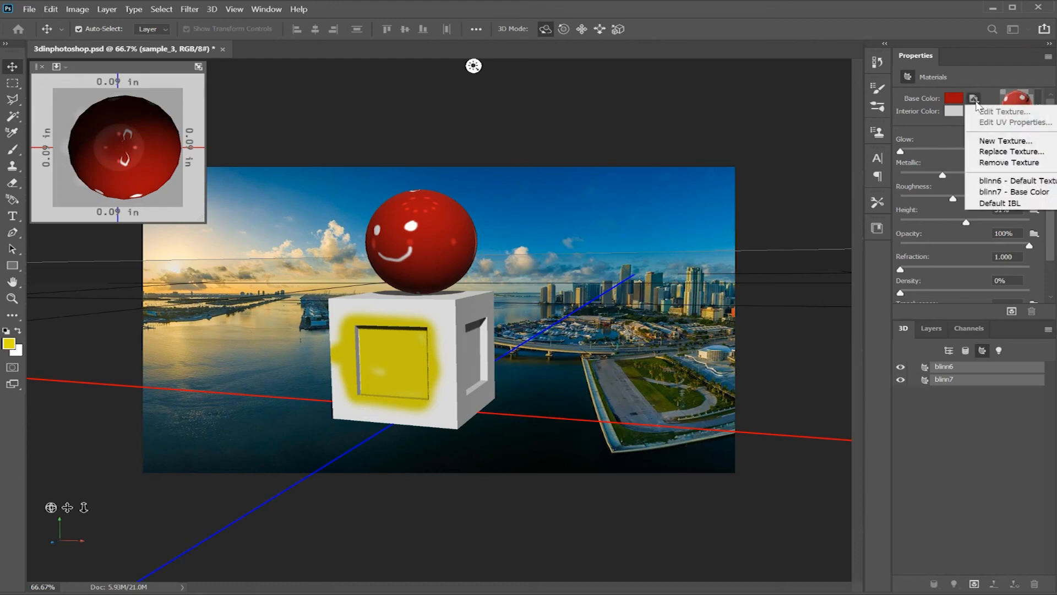
pyautogui.click(1003, 152)
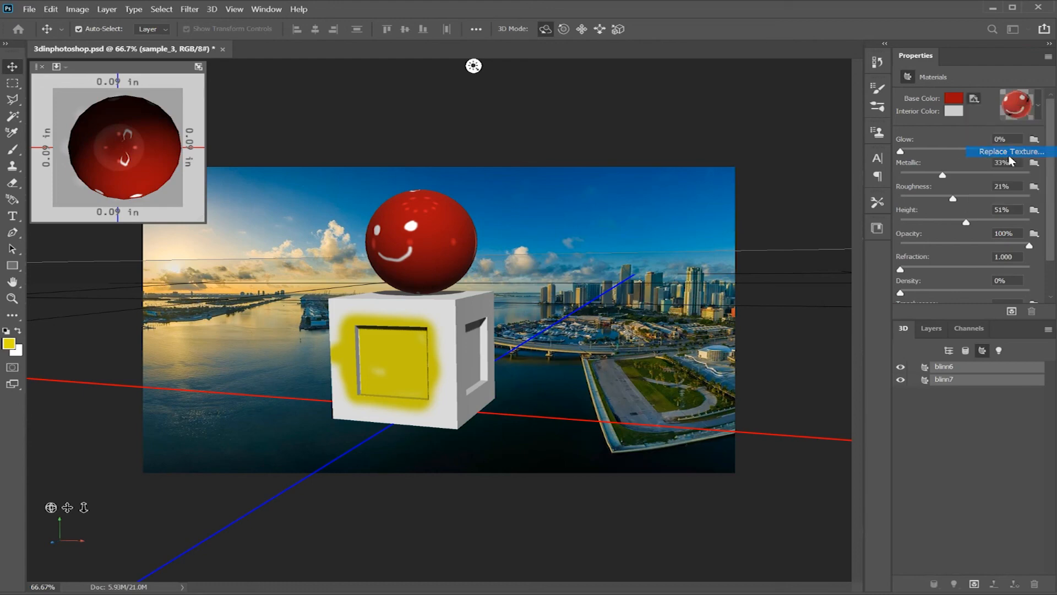
pyautogui.doubleClick(242, 104)
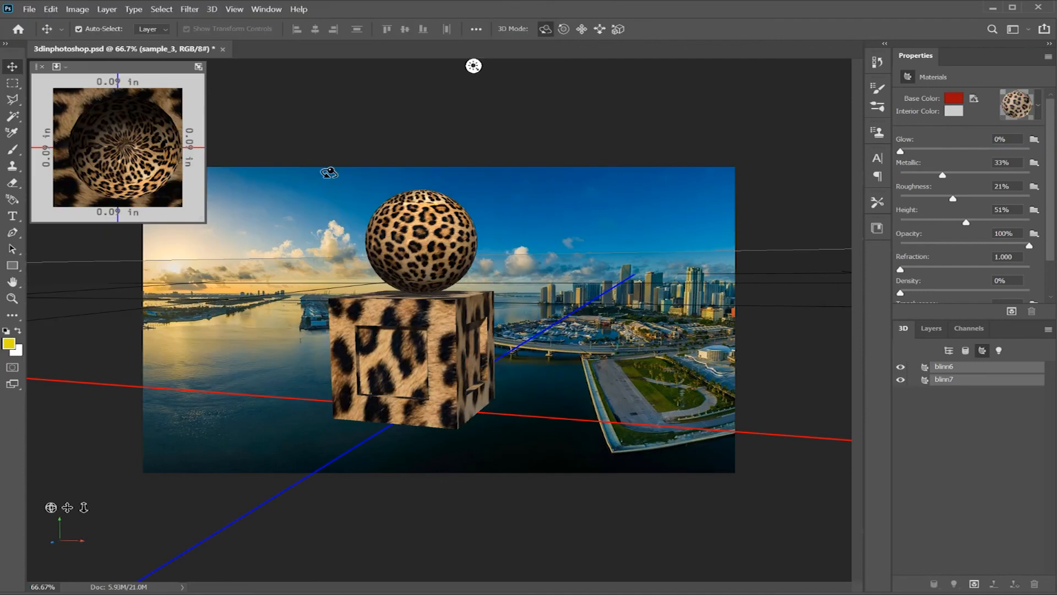
# - Orbit the 3D camera to face the box's front and select the panorama-2117310_1920 layer
pyautogui.click(289, 415)
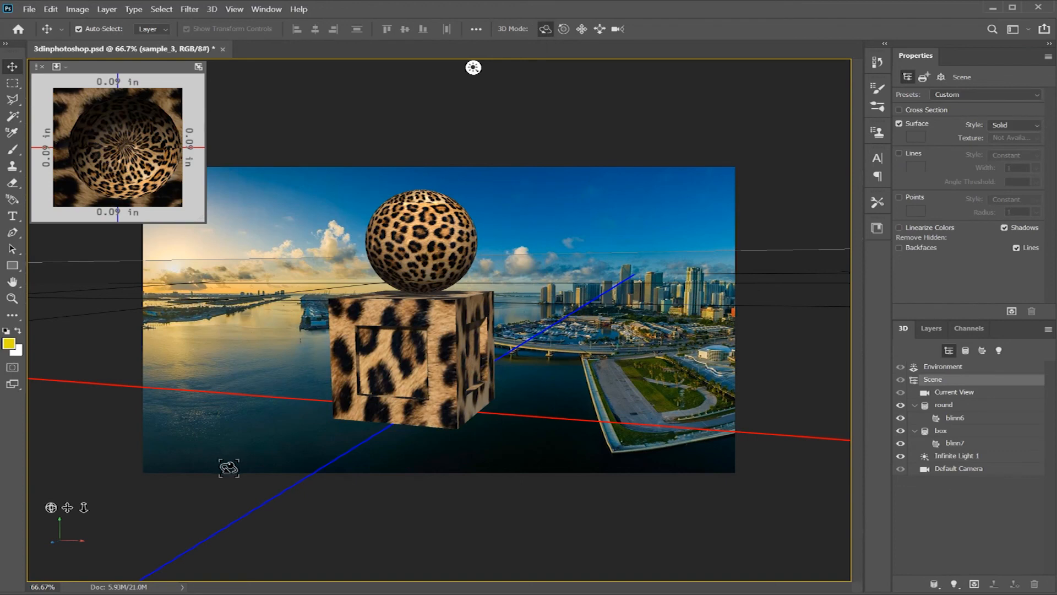
pyautogui.moveTo(230, 469); pyautogui.dragTo(272, 465)
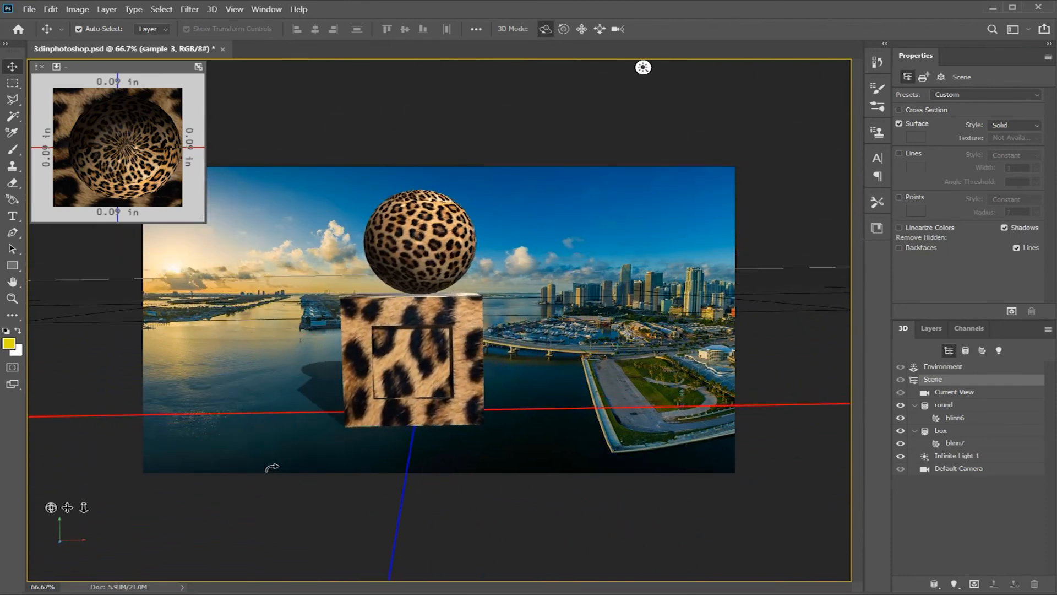
pyautogui.click(932, 328)
pyautogui.click(936, 484)
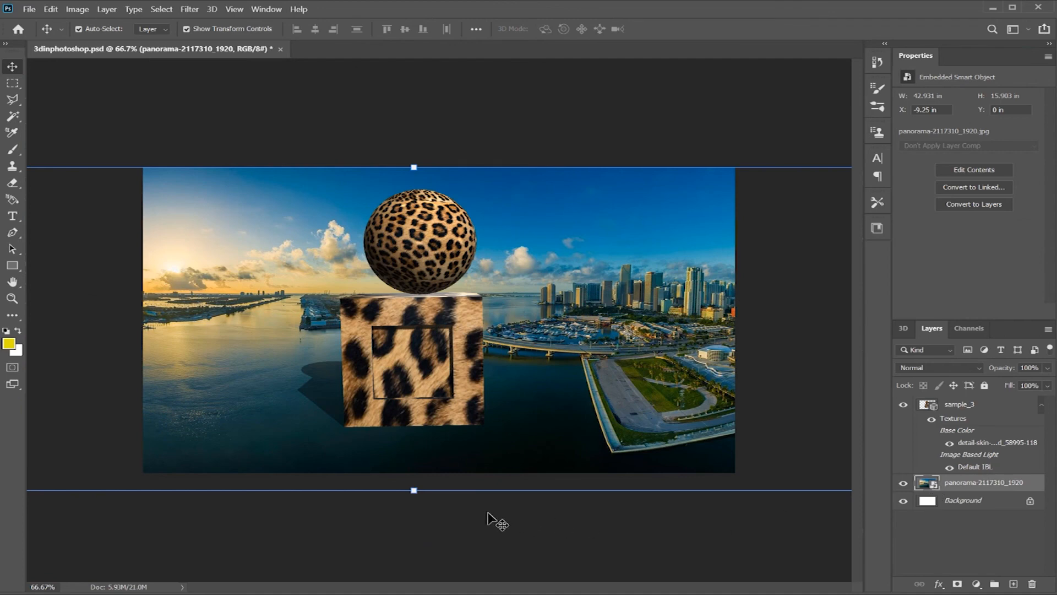